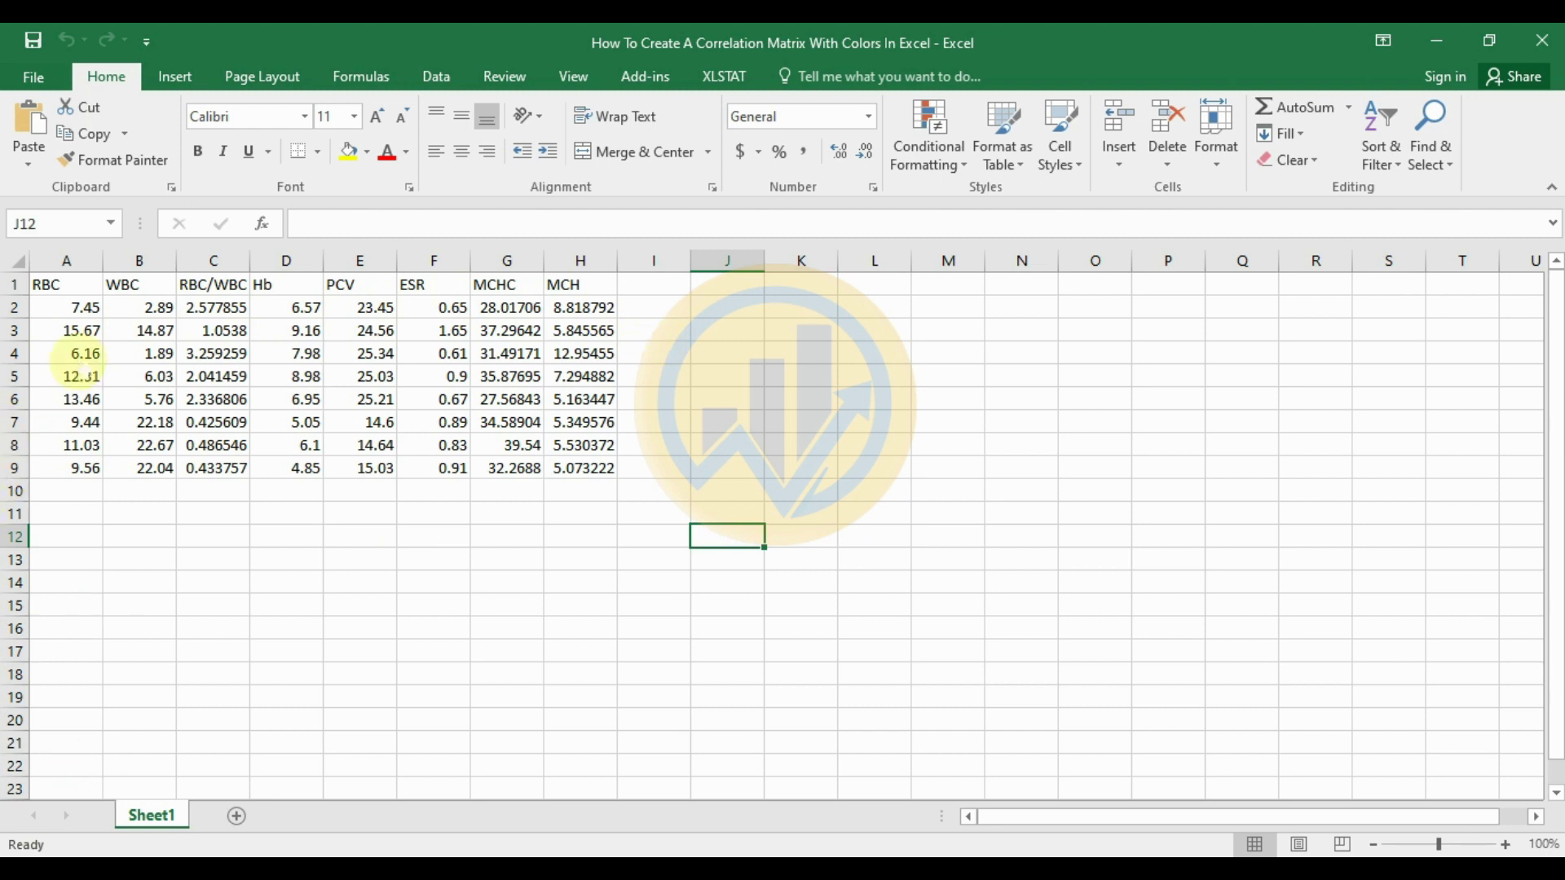
Review the eight variable headers from RBC to MCH in A1:H1, then show the Data ribbon
{"action": "left_click", "coordinate": [81, 286]}
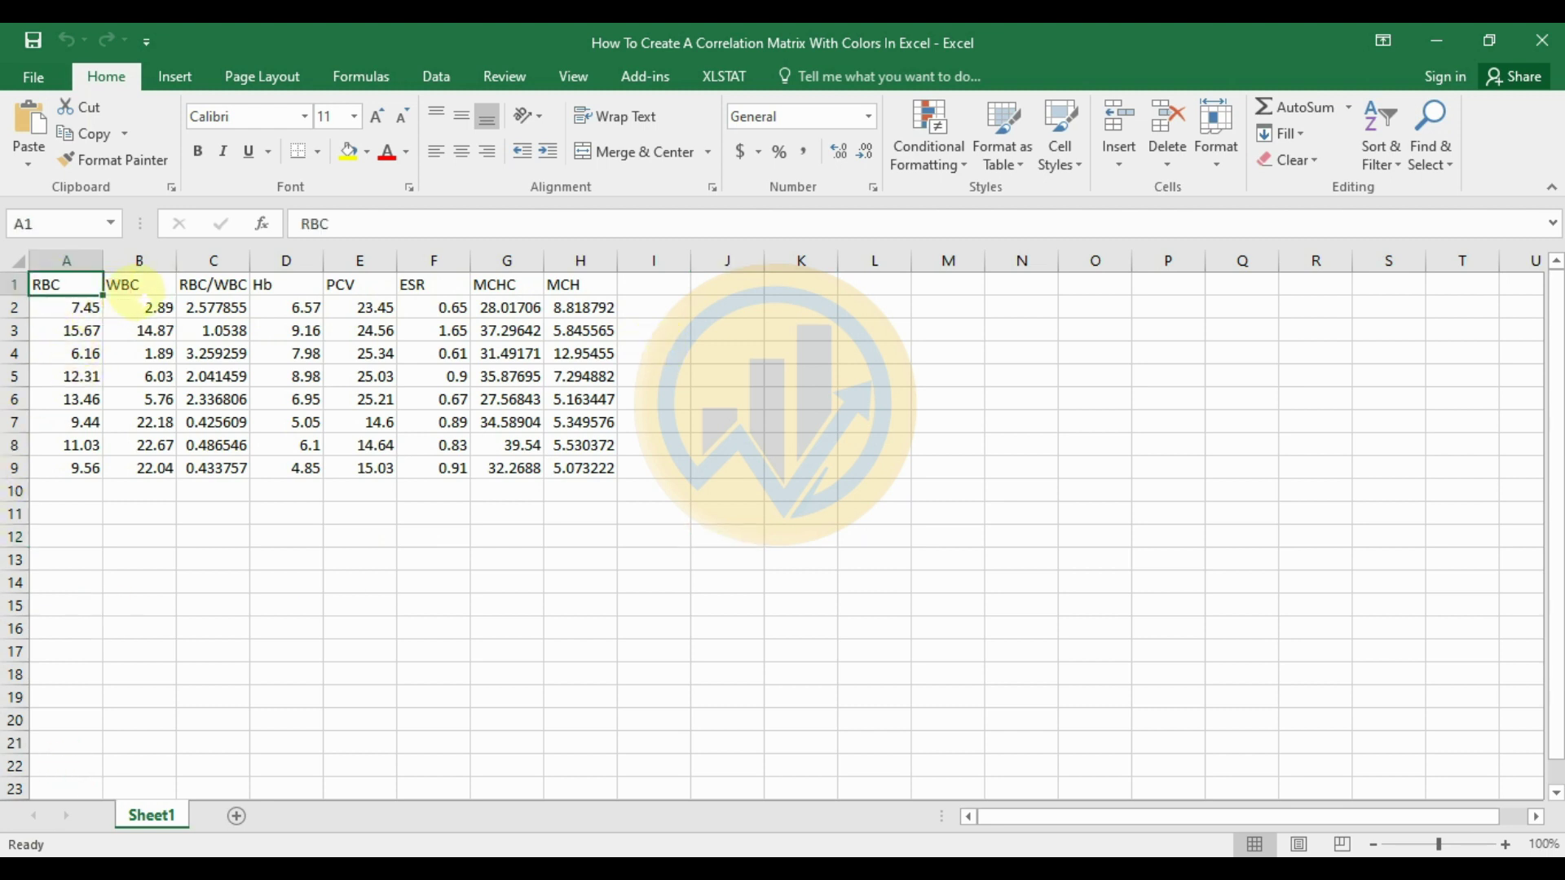
{"action": "left_click", "coordinate": [126, 289]}
{"action": "left_click", "coordinate": [212, 292]}
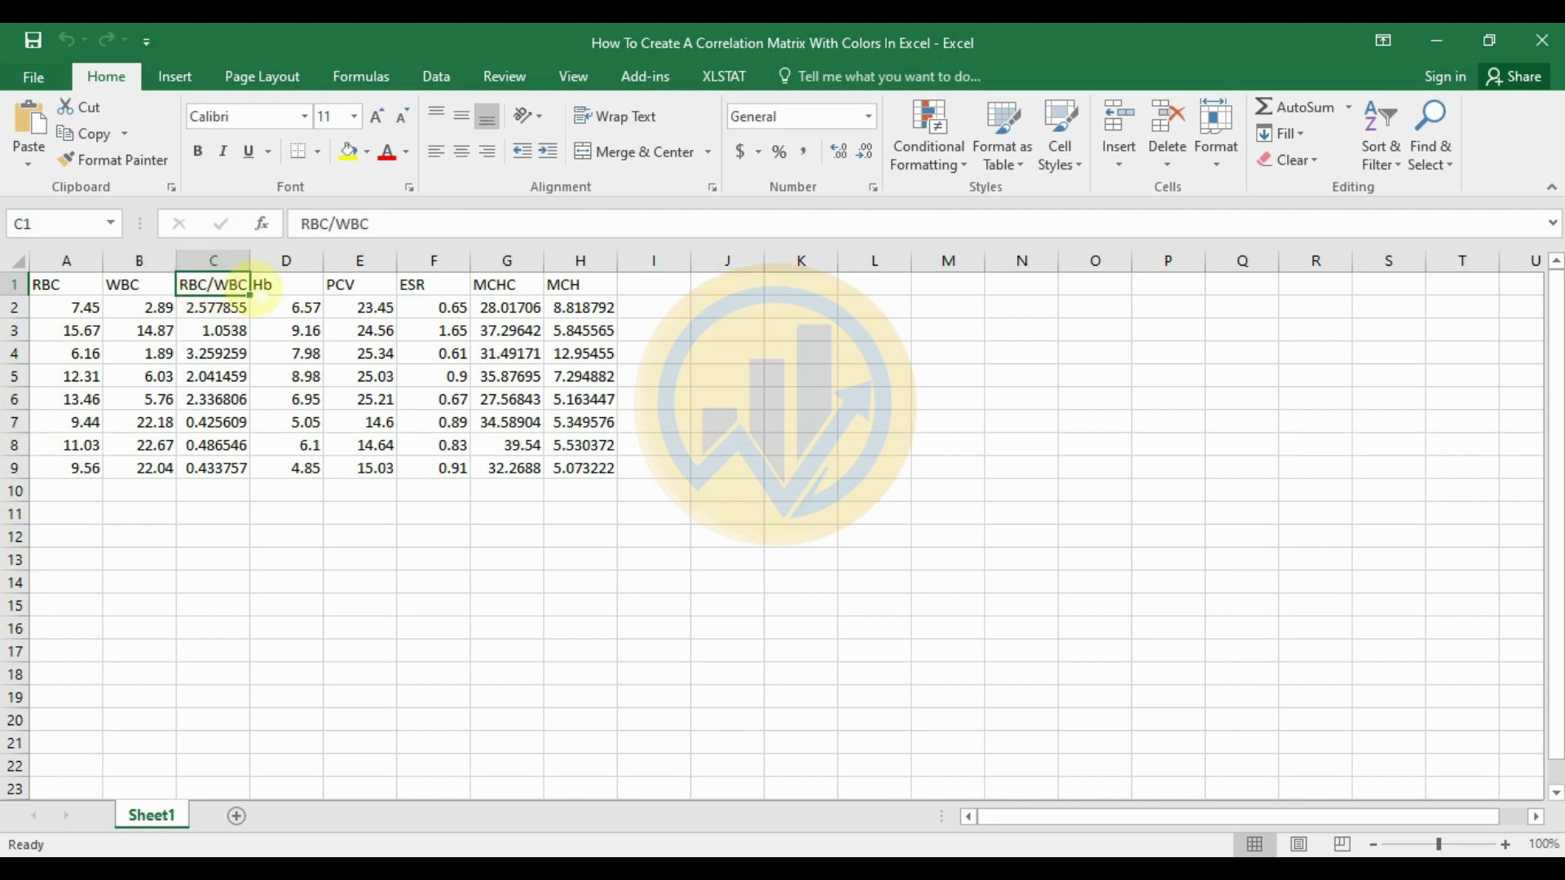
{"action": "left_click", "coordinate": [293, 289]}
{"action": "left_click", "coordinate": [355, 287]}
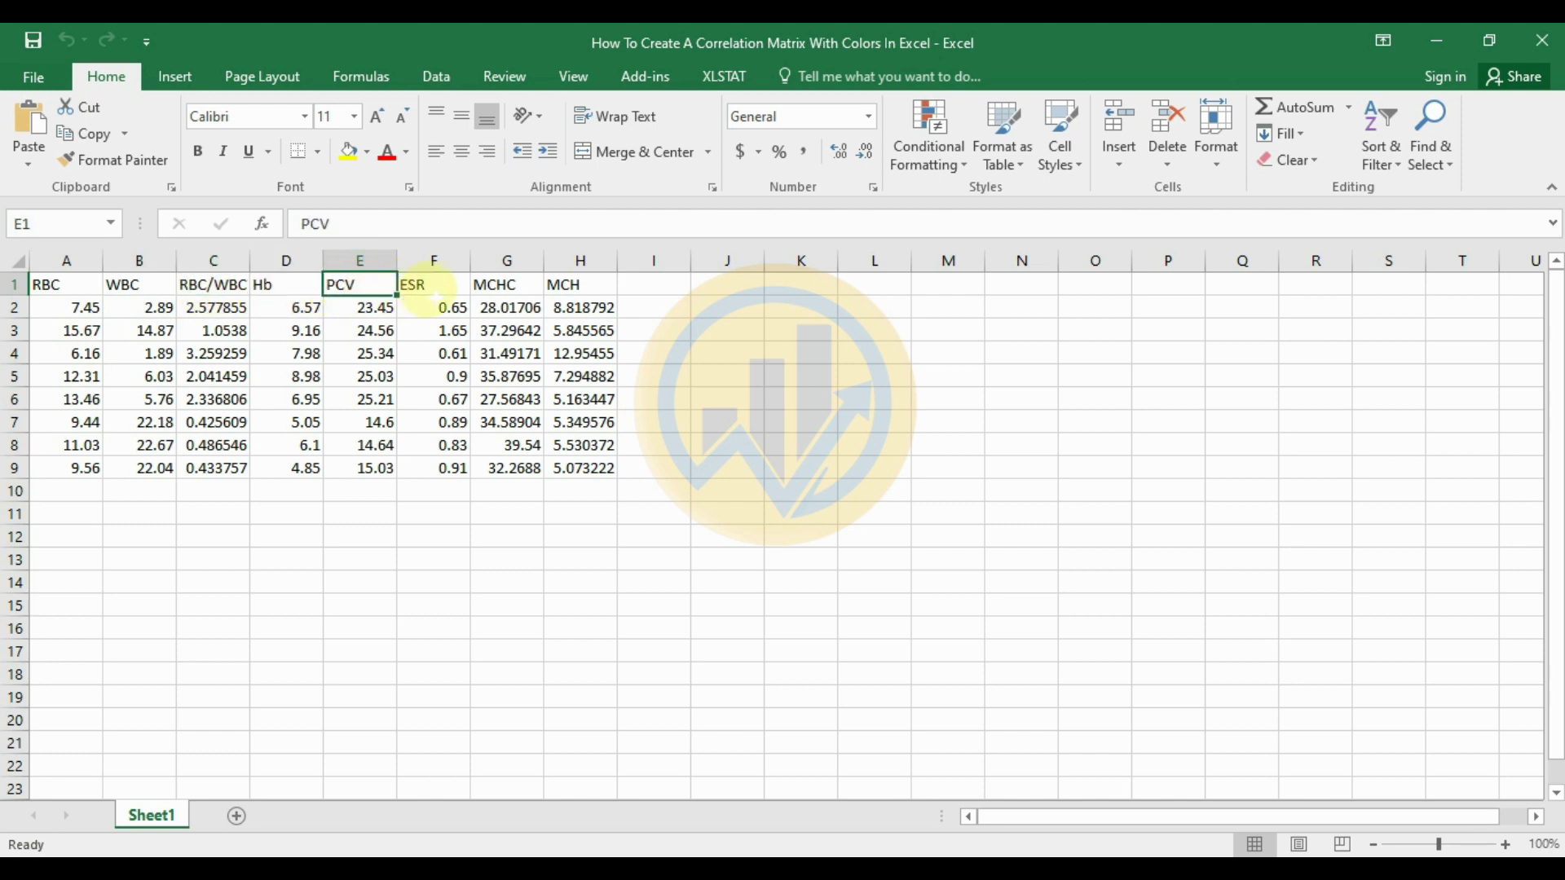
{"action": "left_click", "coordinate": [427, 289]}
{"action": "left_click", "coordinate": [505, 285]}
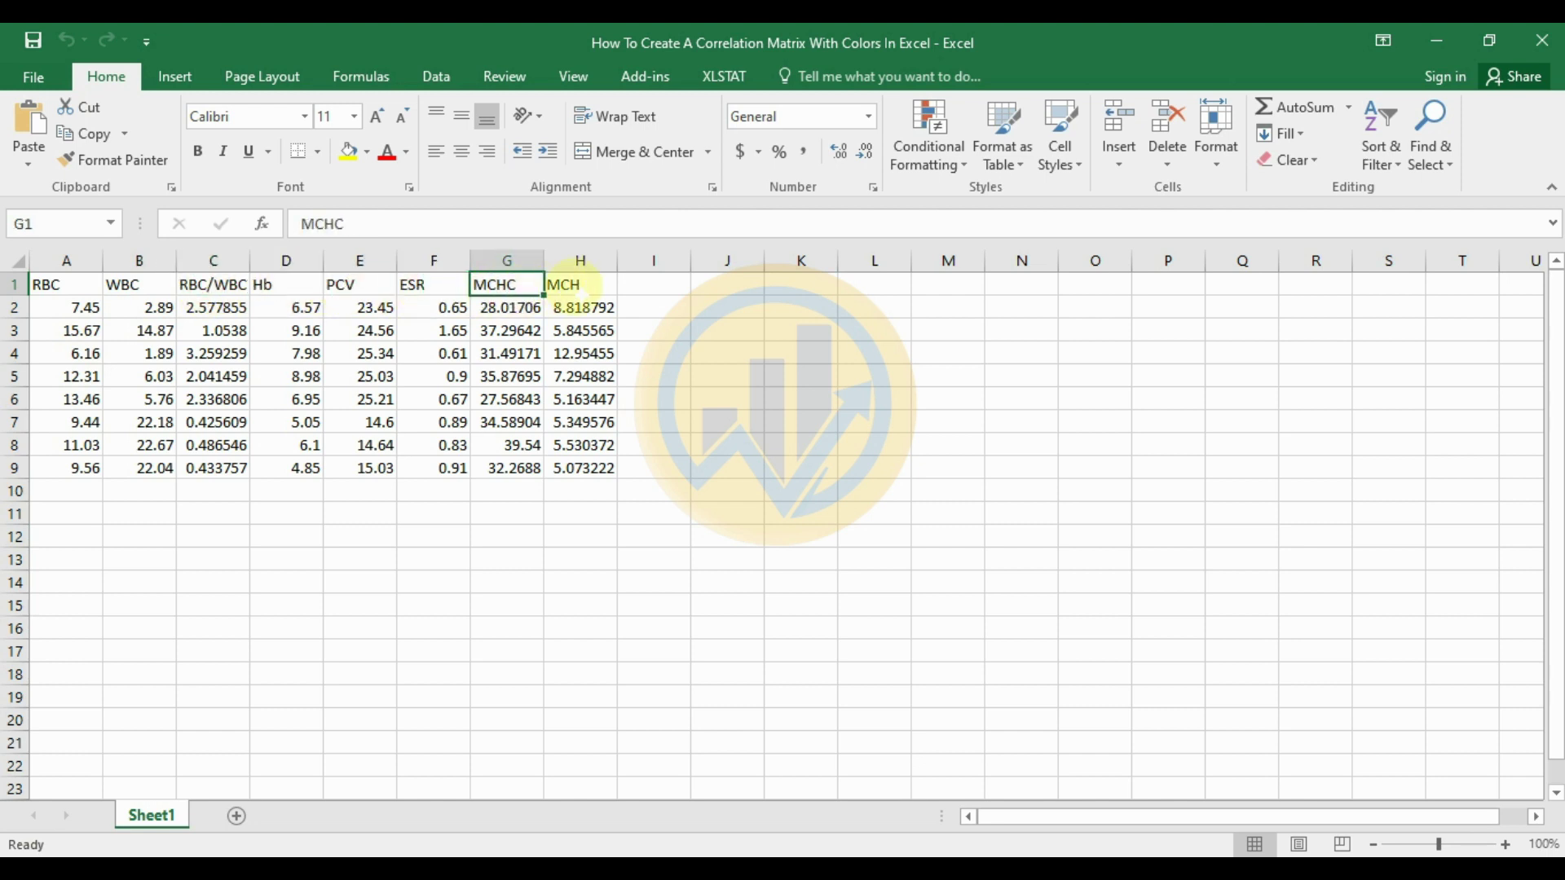
{"action": "left_click", "coordinate": [583, 285]}
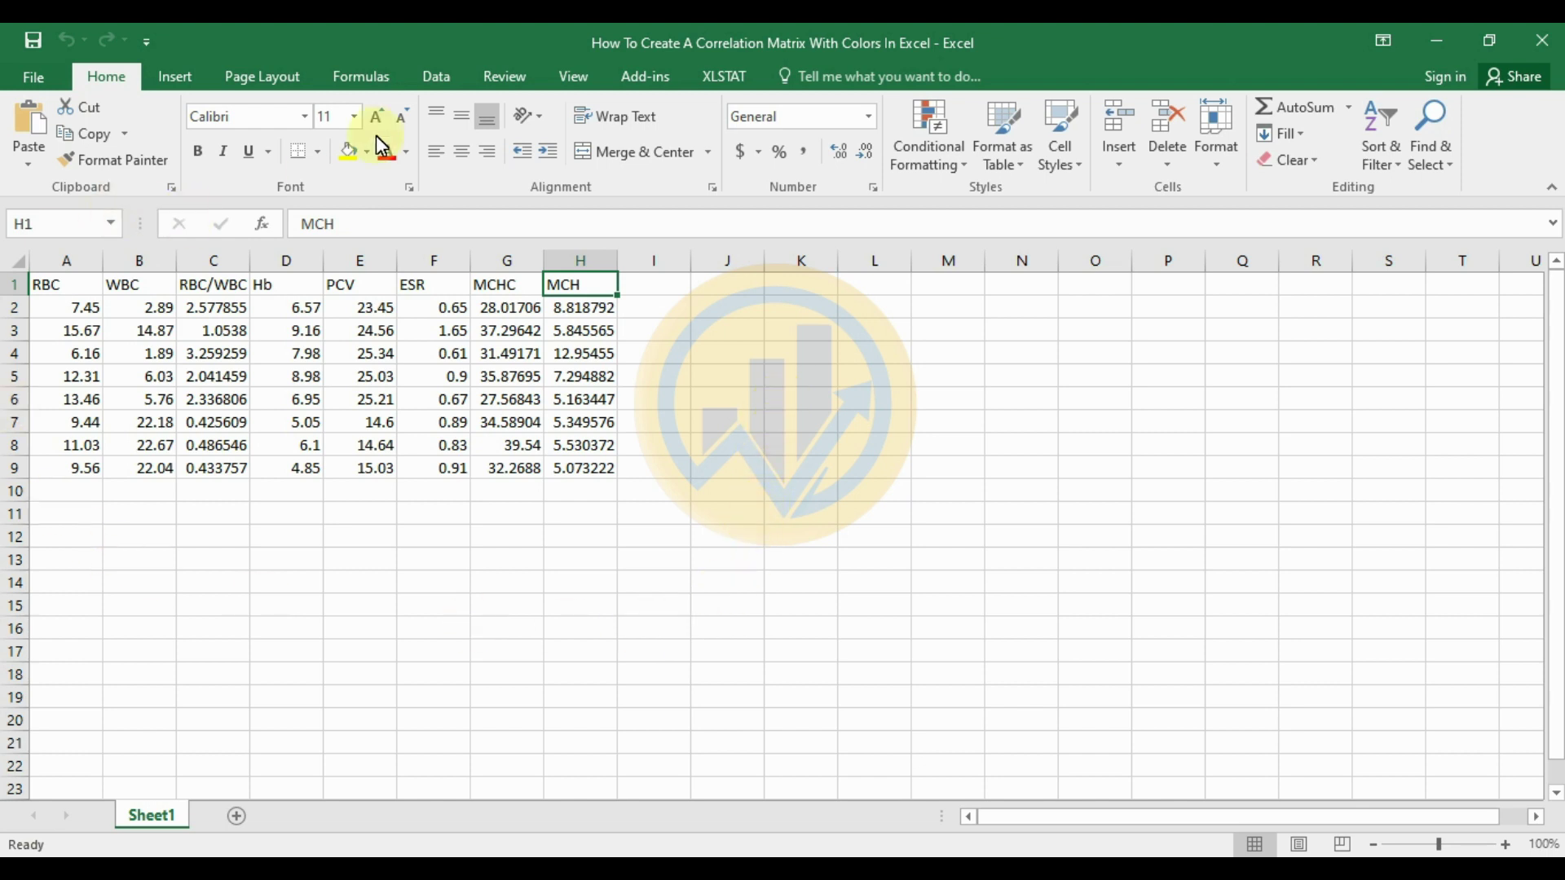
{"action": "left_click", "coordinate": [453, 86]}
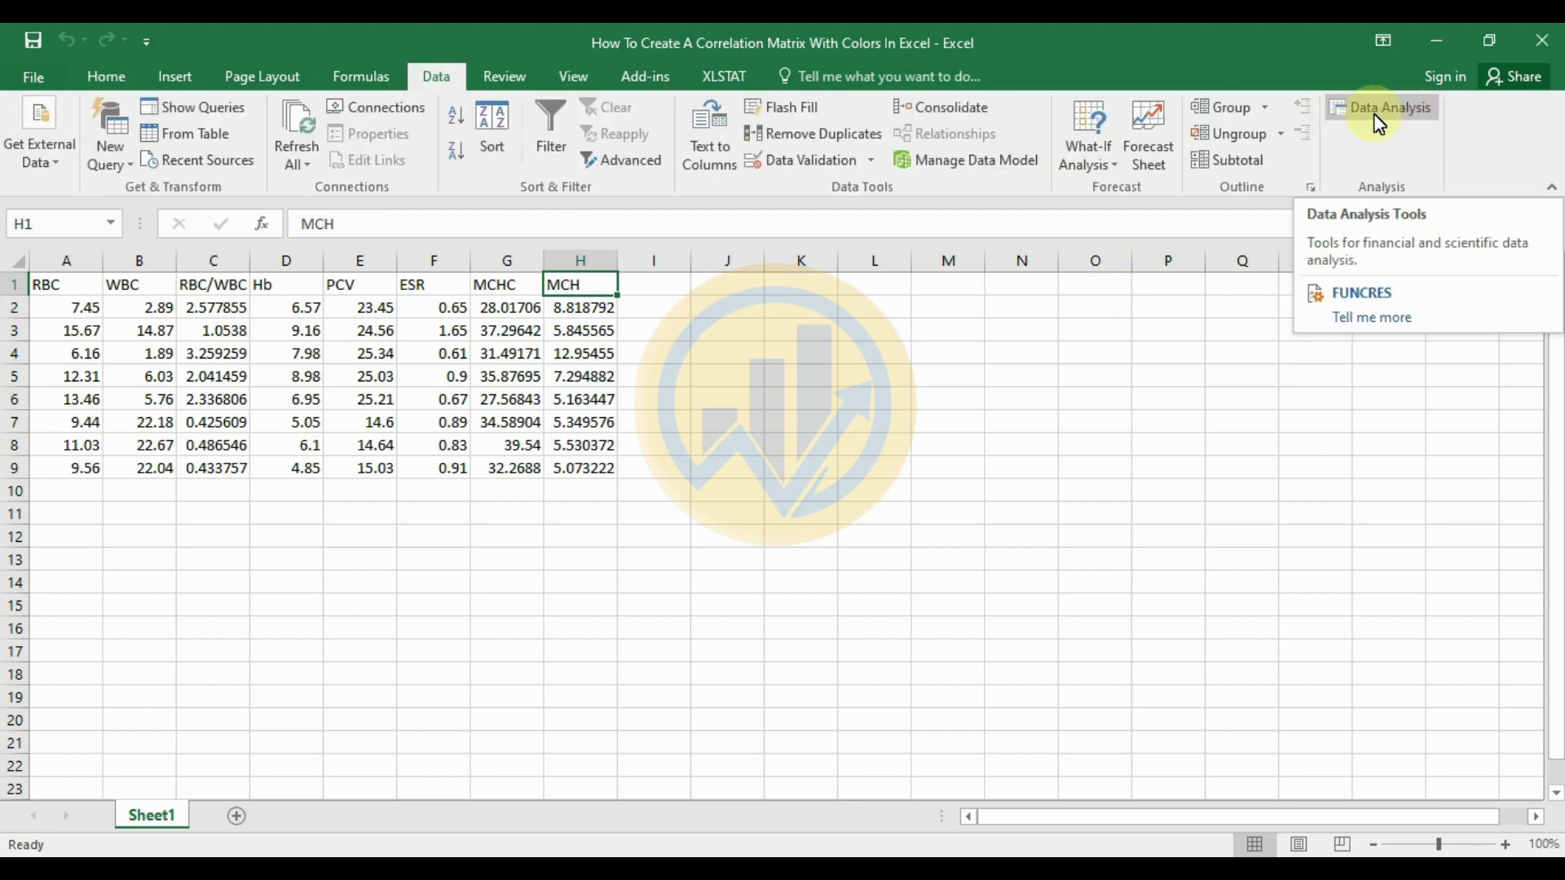
Enable the Analysis ToolPak add-in through Excel Options and open Data Analysis
{"action": "left_click", "coordinate": [33, 85]}
{"action": "left_click", "coordinate": [59, 639]}
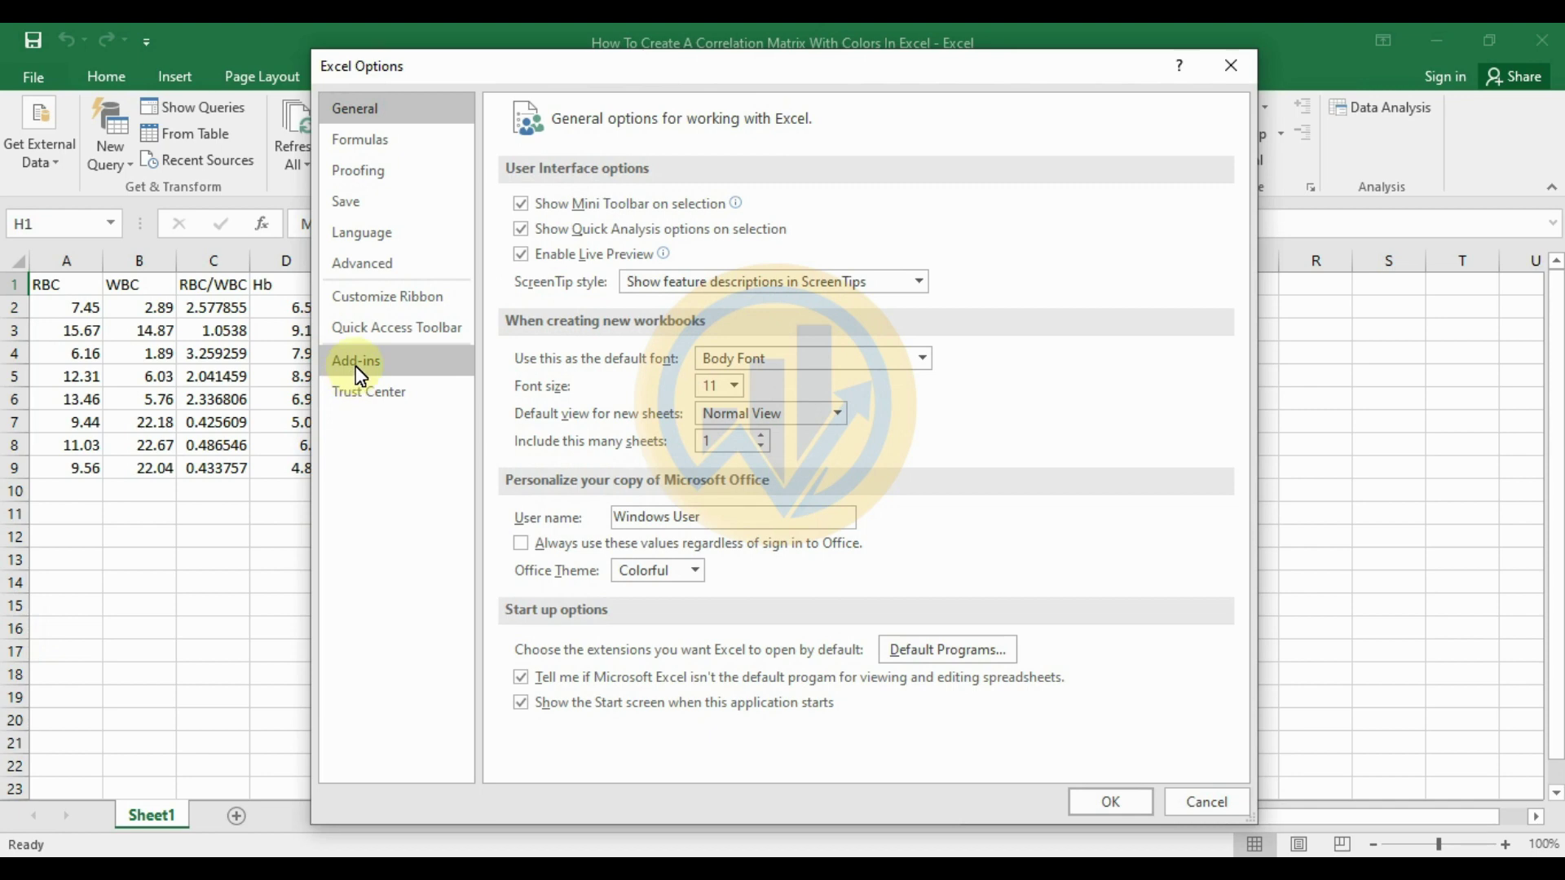
{"action": "left_click", "coordinate": [359, 364]}
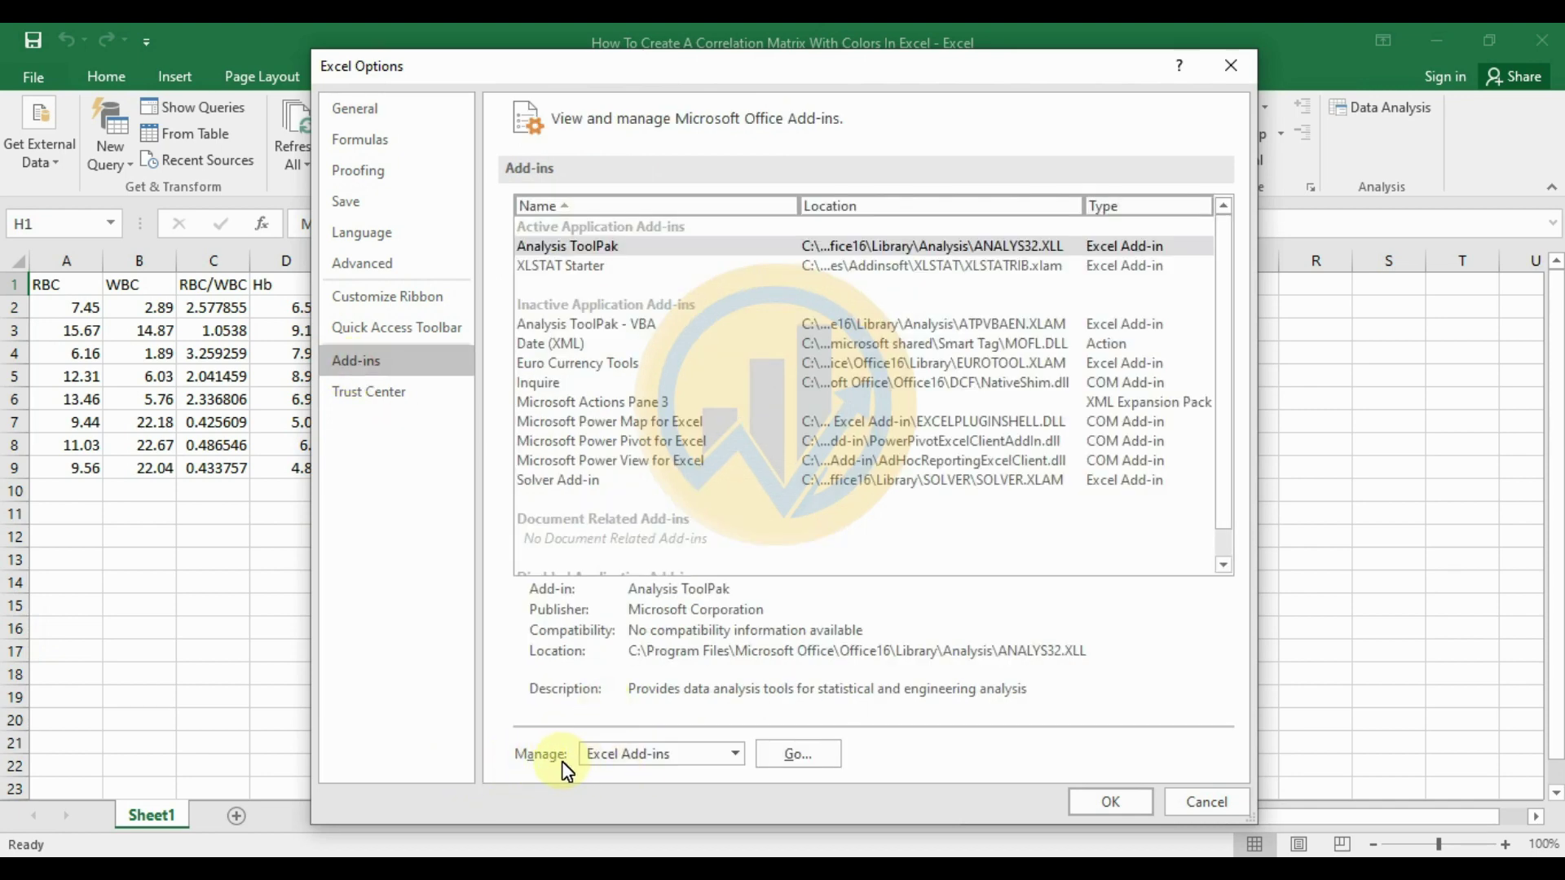
{"action": "left_click", "coordinate": [817, 757]}
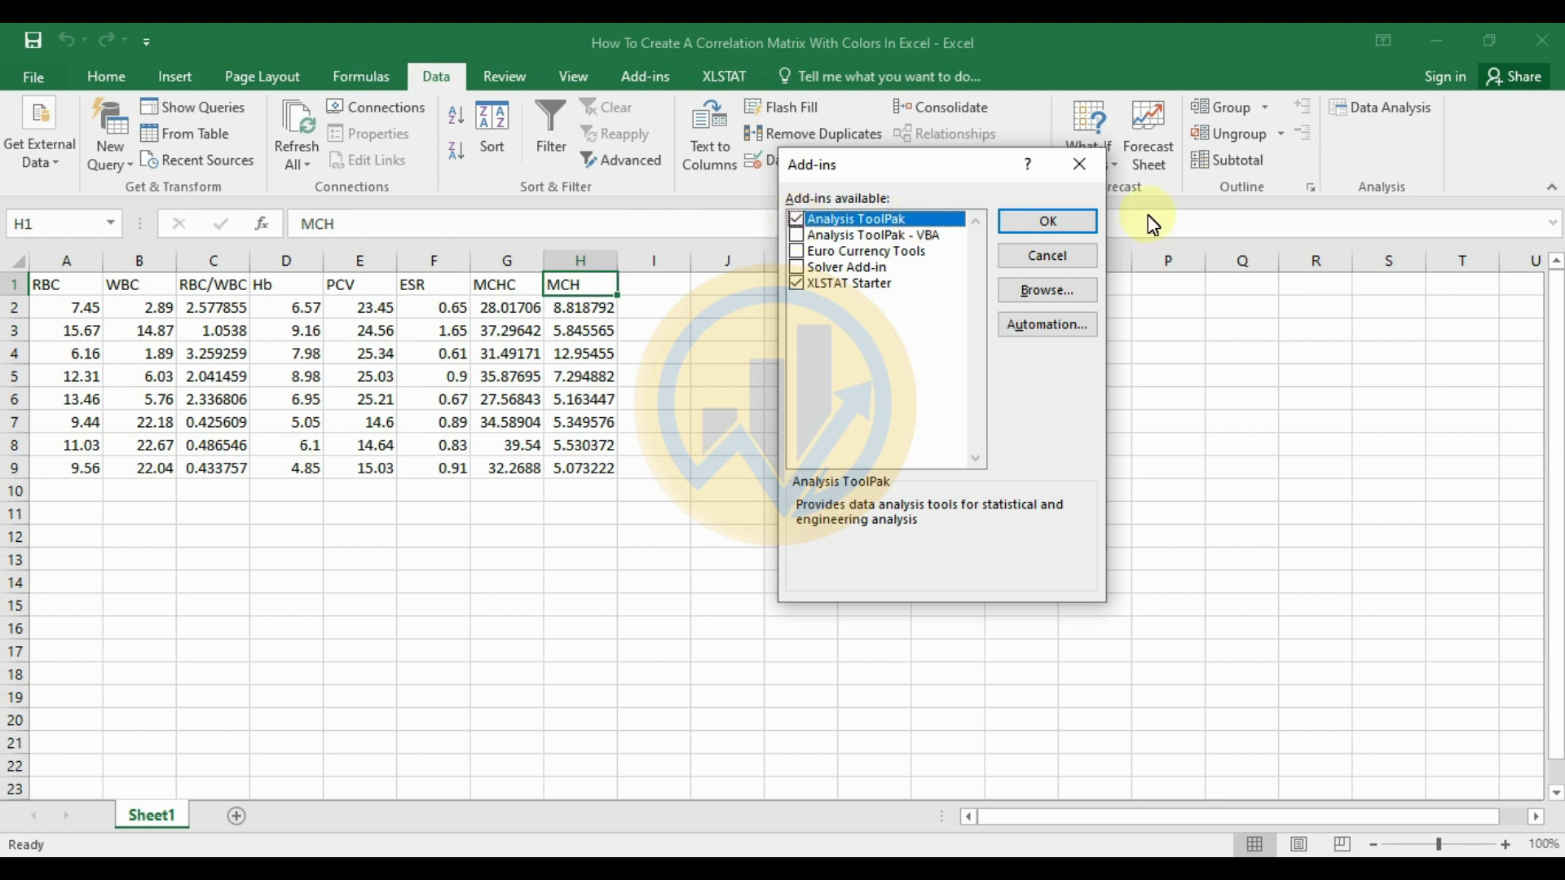
{"action": "left_click", "coordinate": [1059, 222]}
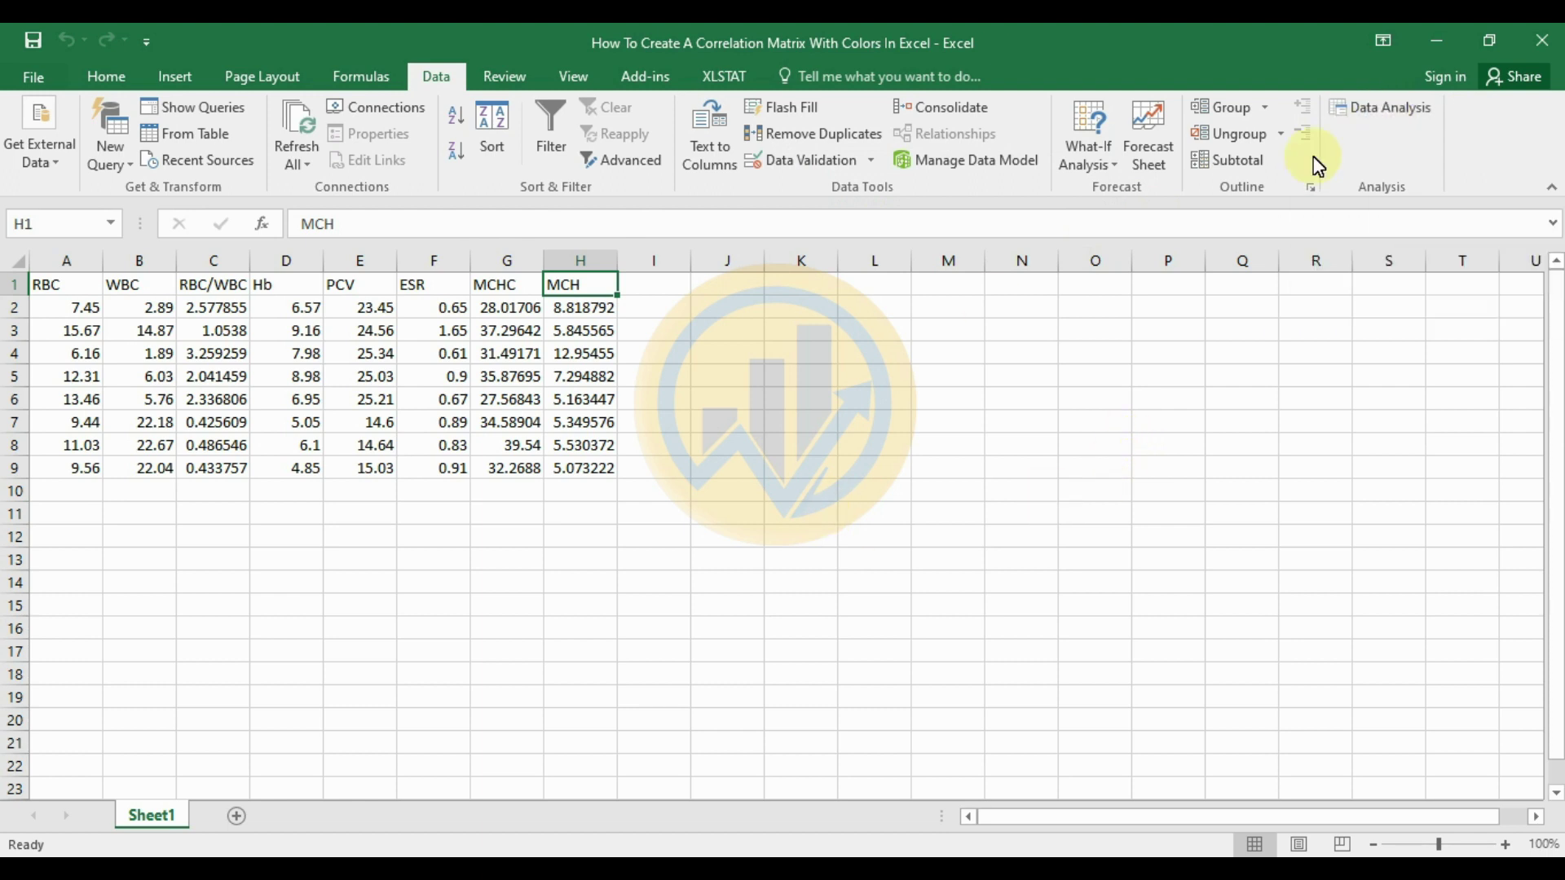
{"action": "left_click", "coordinate": [1386, 107]}
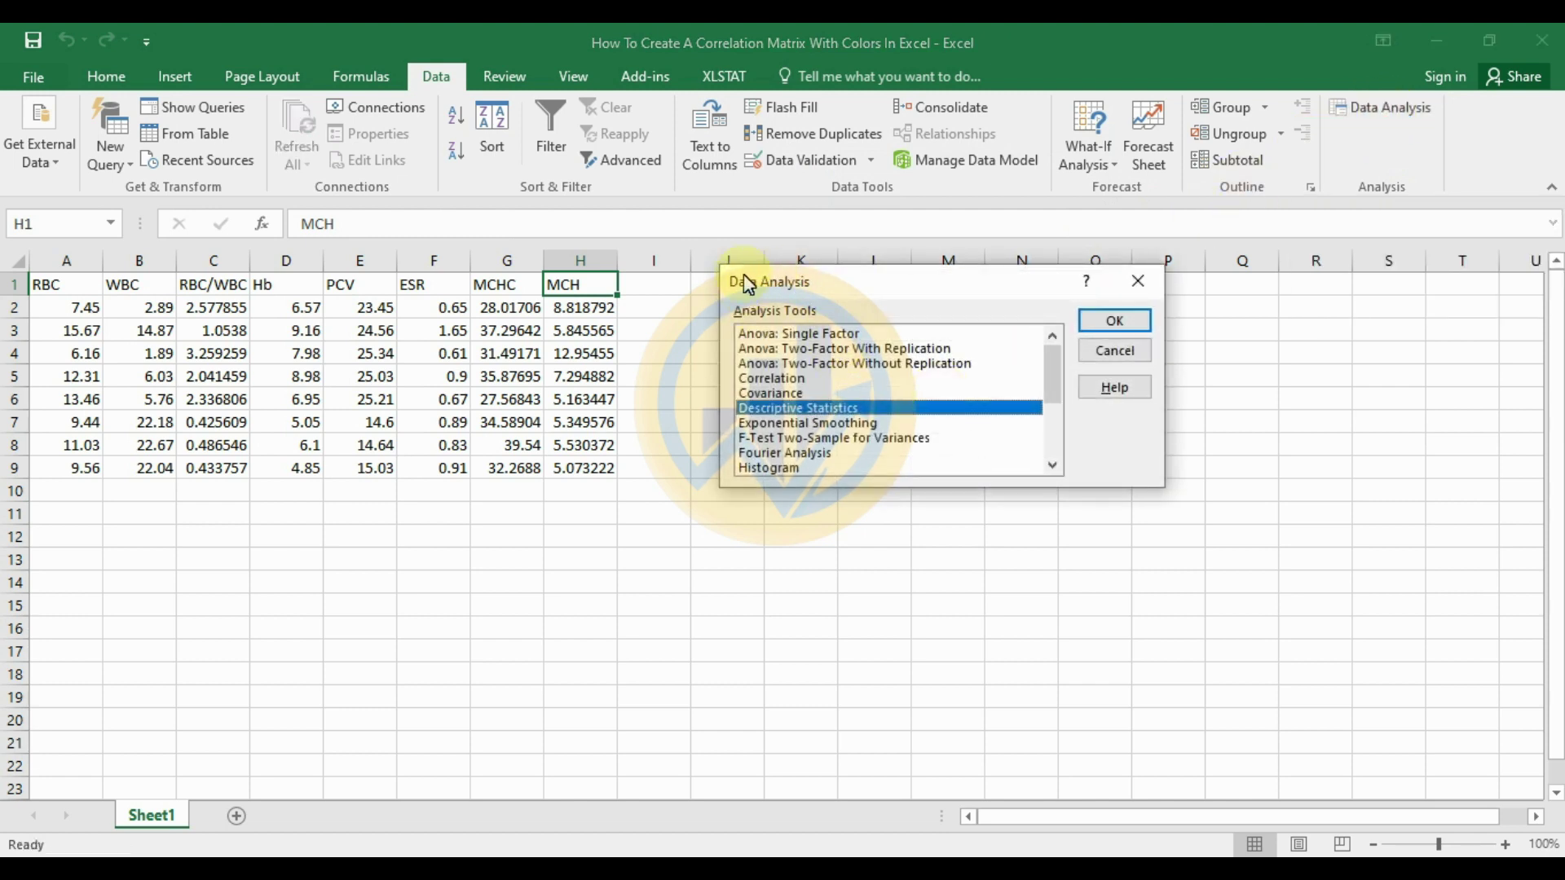
Choose Correlation with input range $A$1:$H$9, grouped by columns, with labels in the first row
{"action": "left_click", "coordinate": [771, 380]}
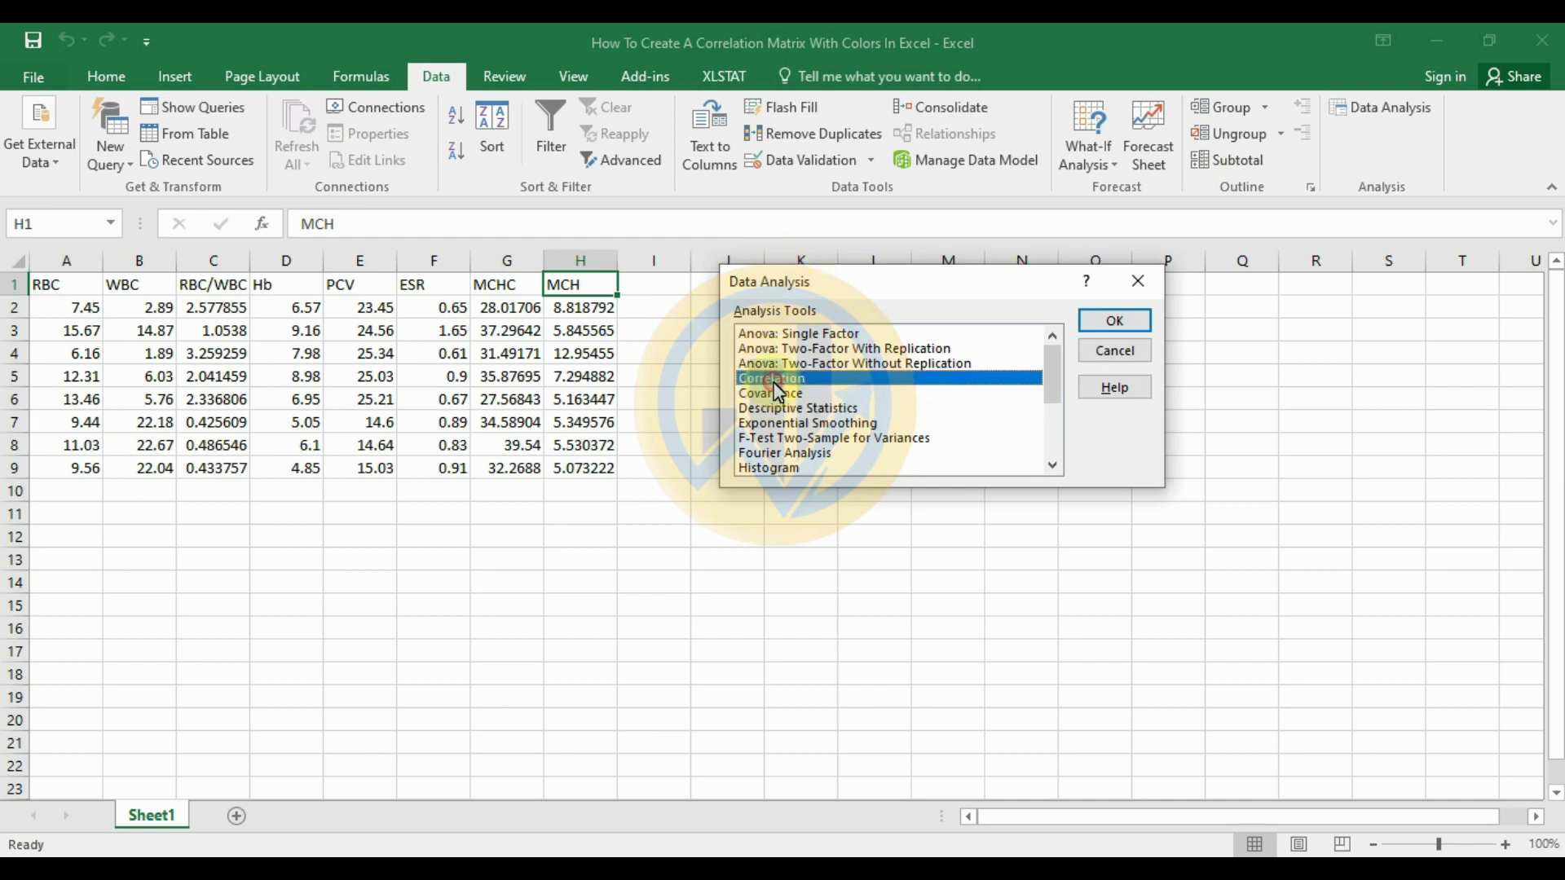
{"action": "left_click", "coordinate": [1135, 319]}
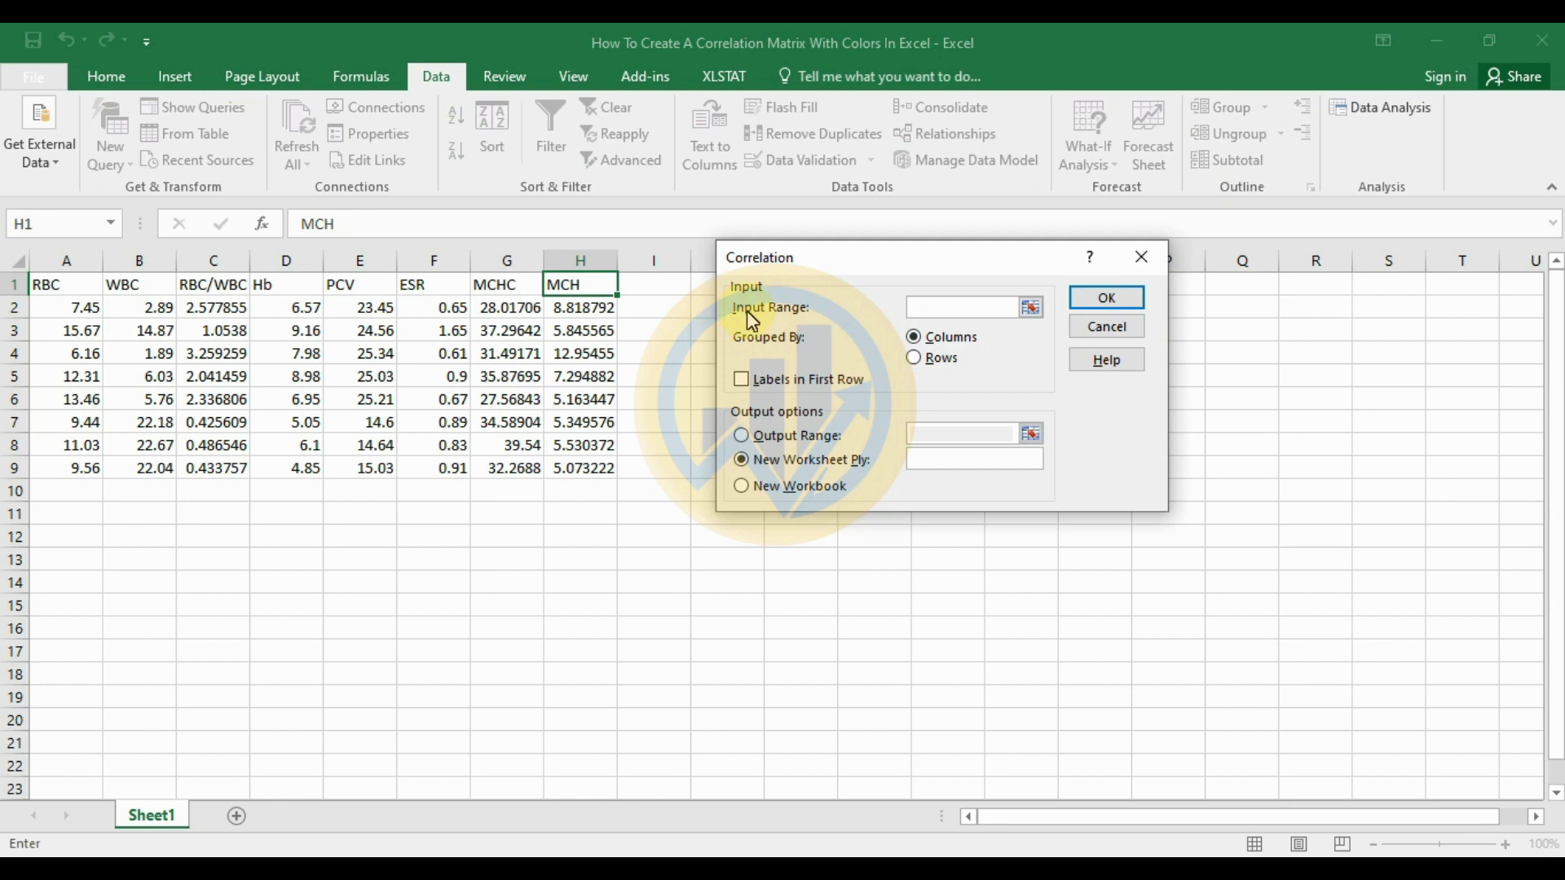
{"action": "left_click", "coordinate": [1031, 308]}
{"action": "left_click_drag", "start_coordinate": [54, 288], "coordinate": [574, 466]}
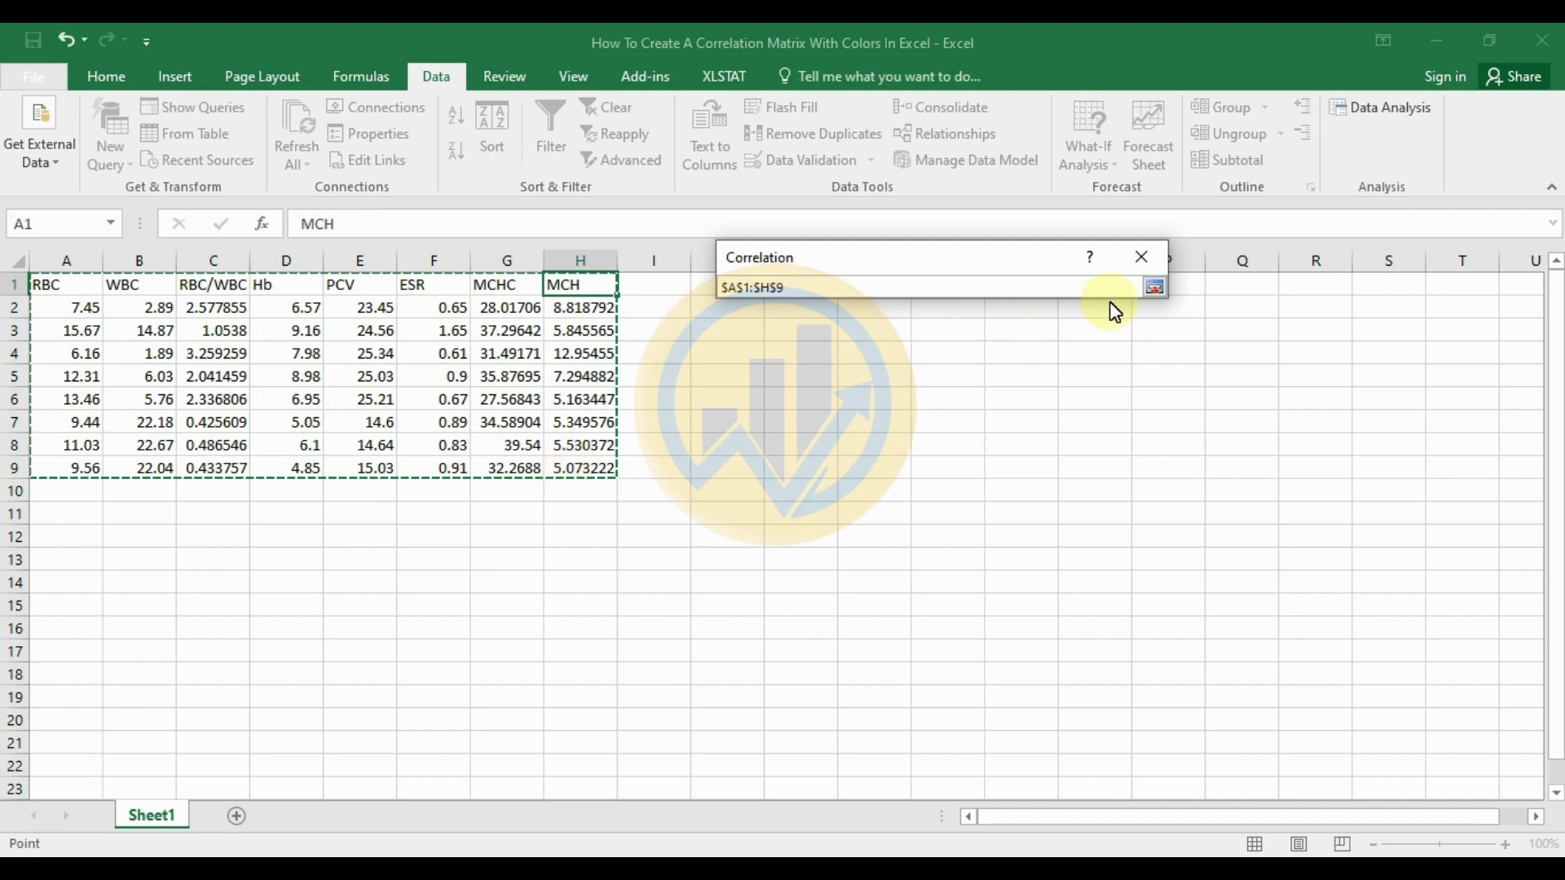
{"action": "left_click", "coordinate": [1155, 287]}
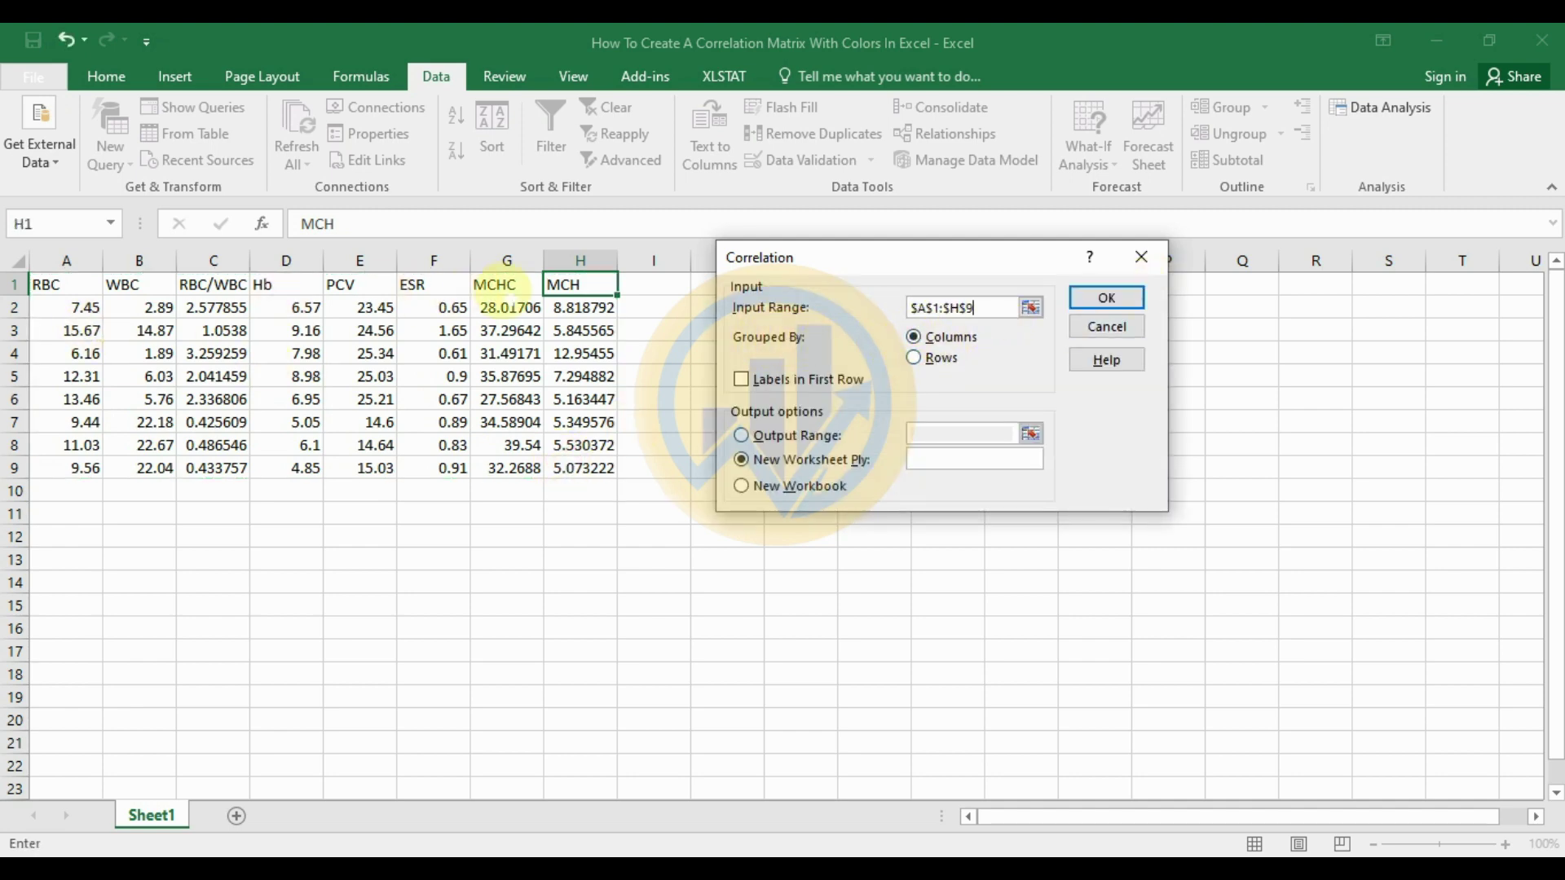
{"action": "left_click", "coordinate": [740, 380]}
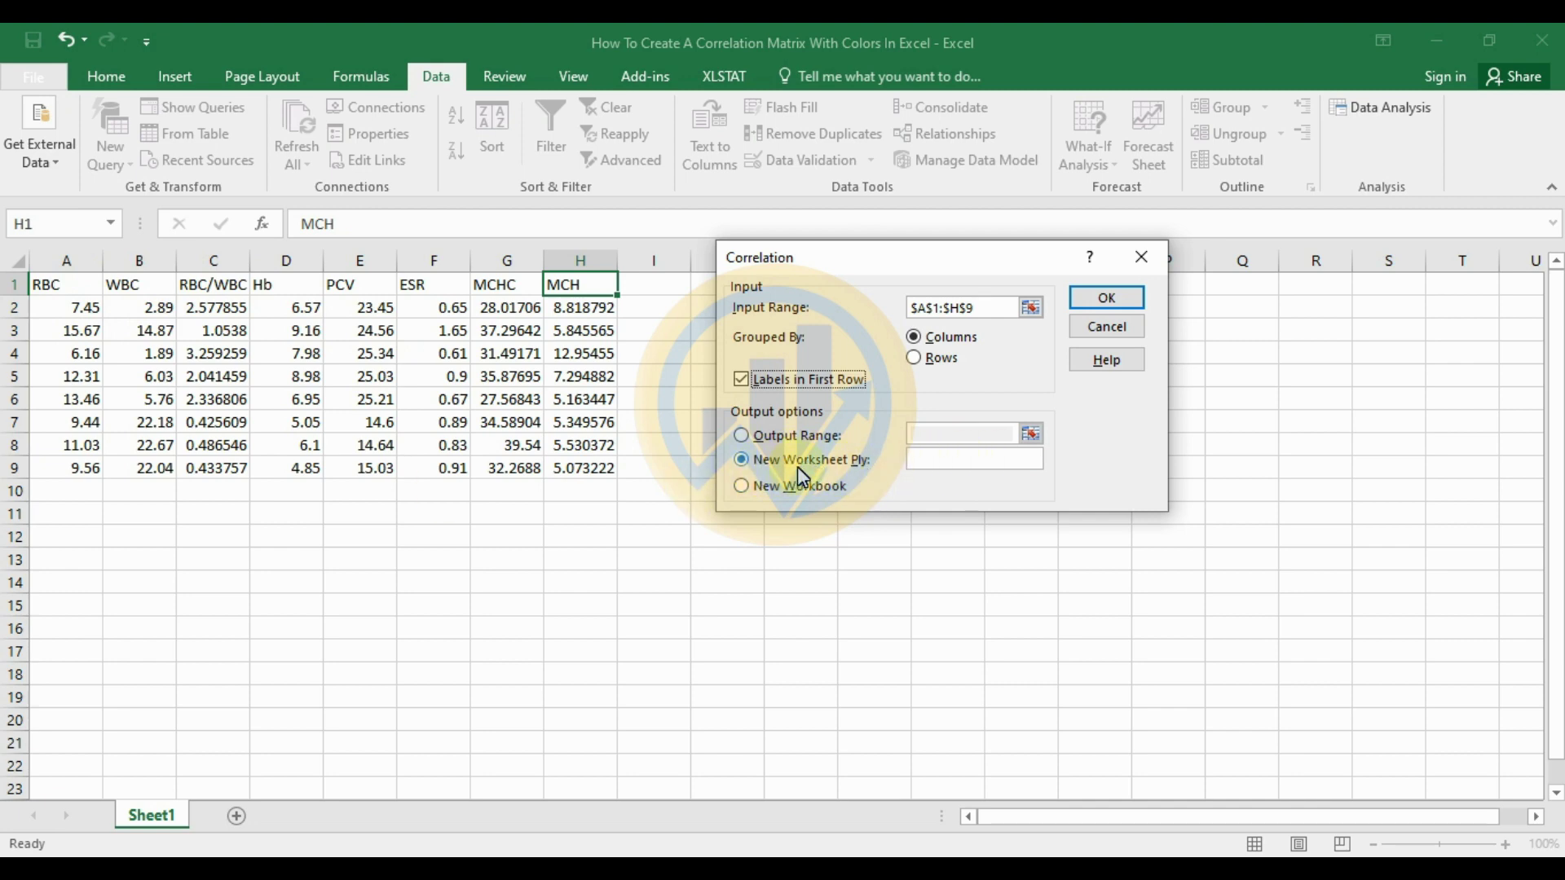
Output the correlation to Sheet2, check values like RBC–Hb and RBC–MCH, then select B2:I9
{"action": "left_click", "coordinate": [1116, 309]}
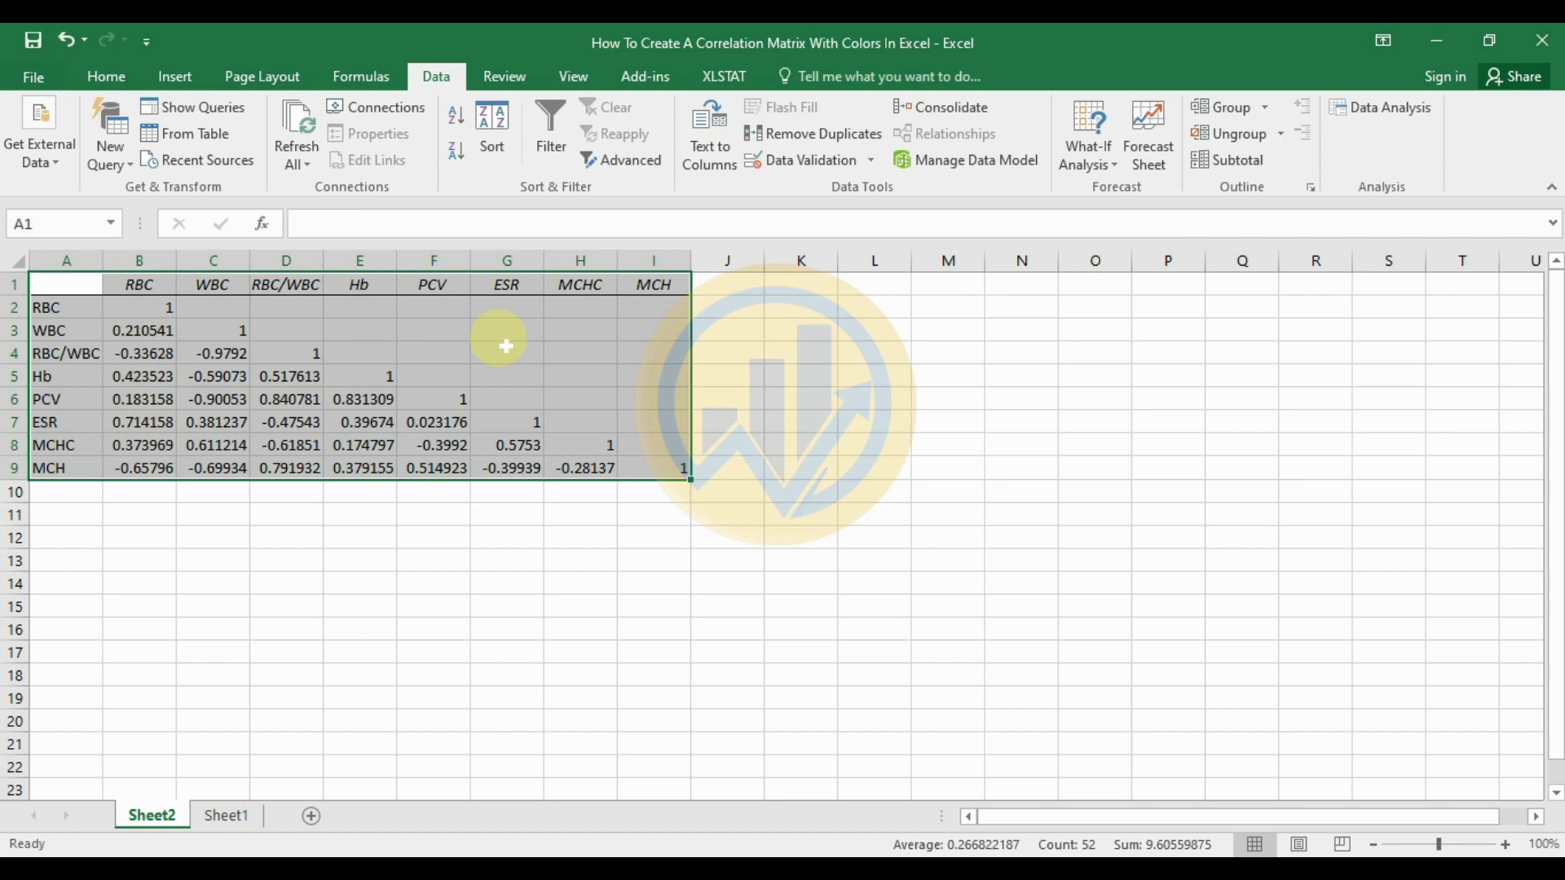
{"action": "left_click", "coordinate": [254, 558]}
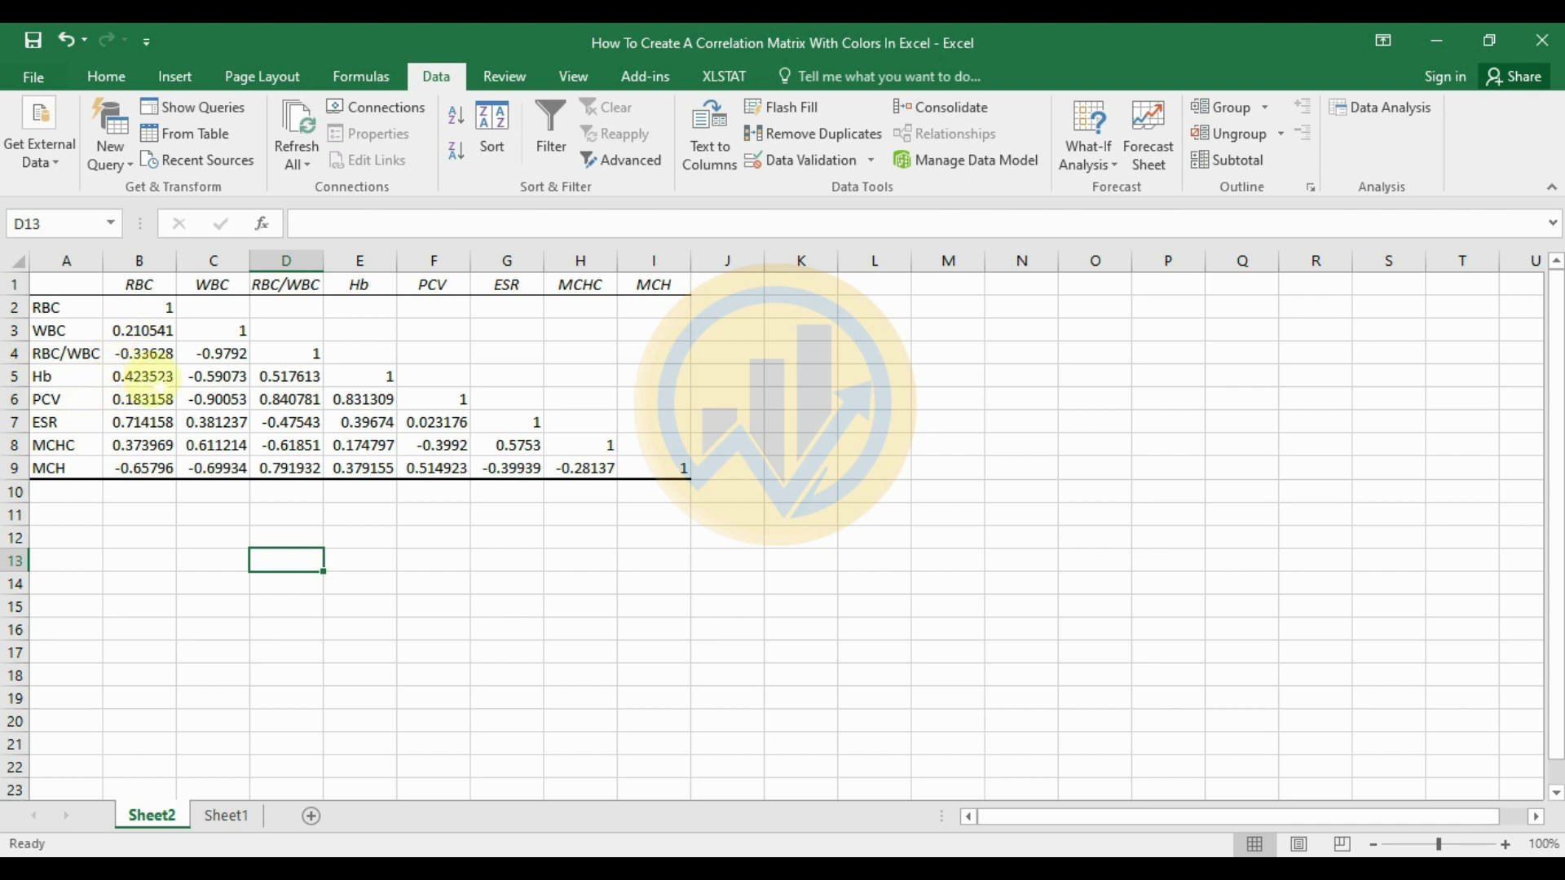
{"action": "left_click", "coordinate": [137, 377]}
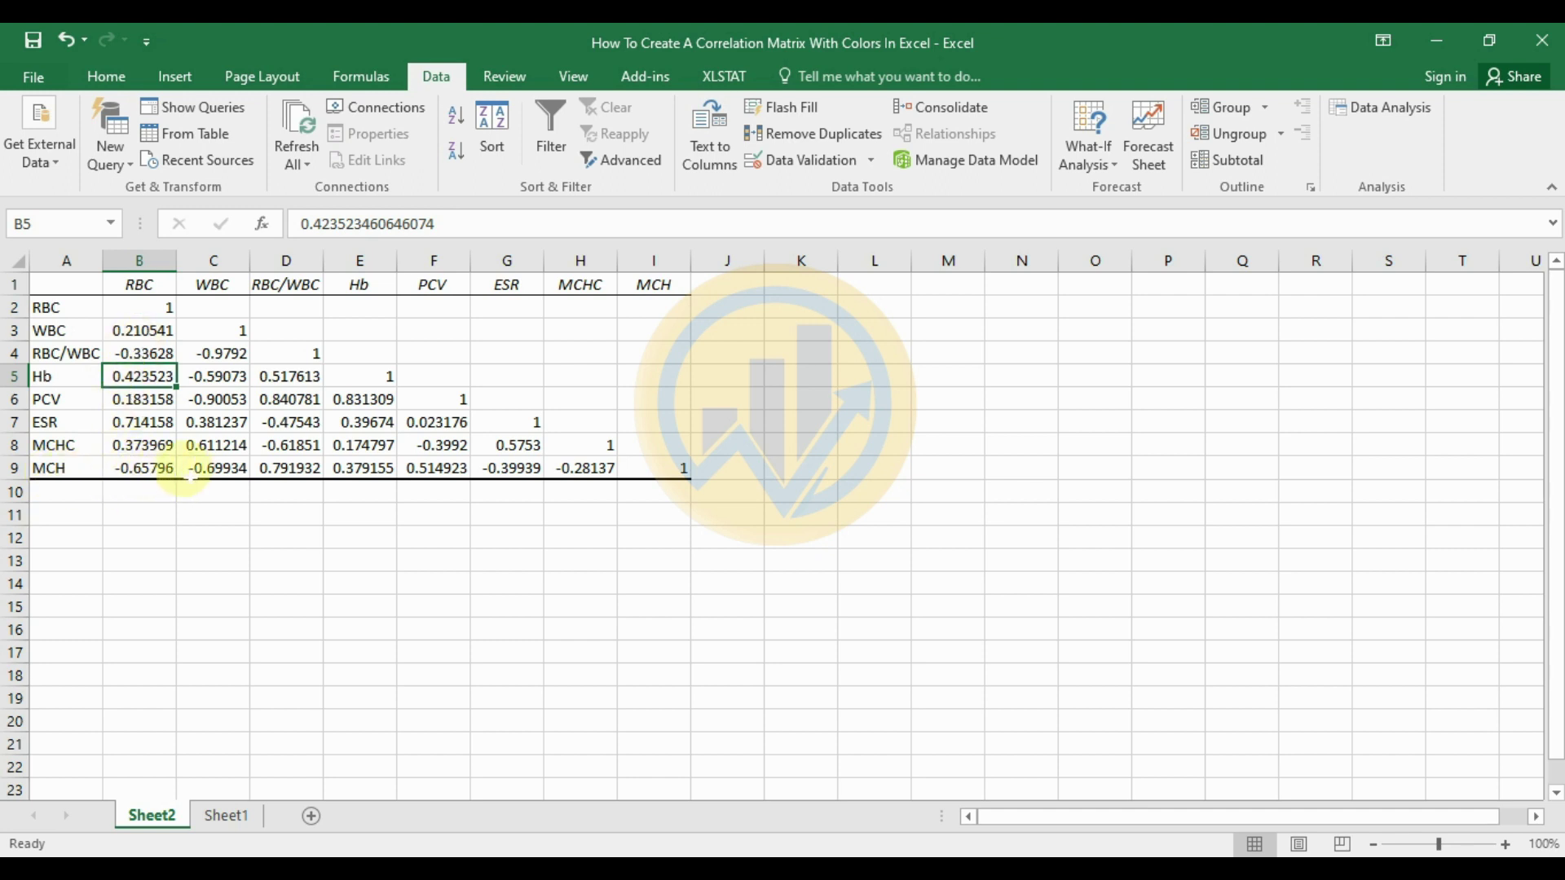
{"action": "left_click", "coordinate": [126, 473]}
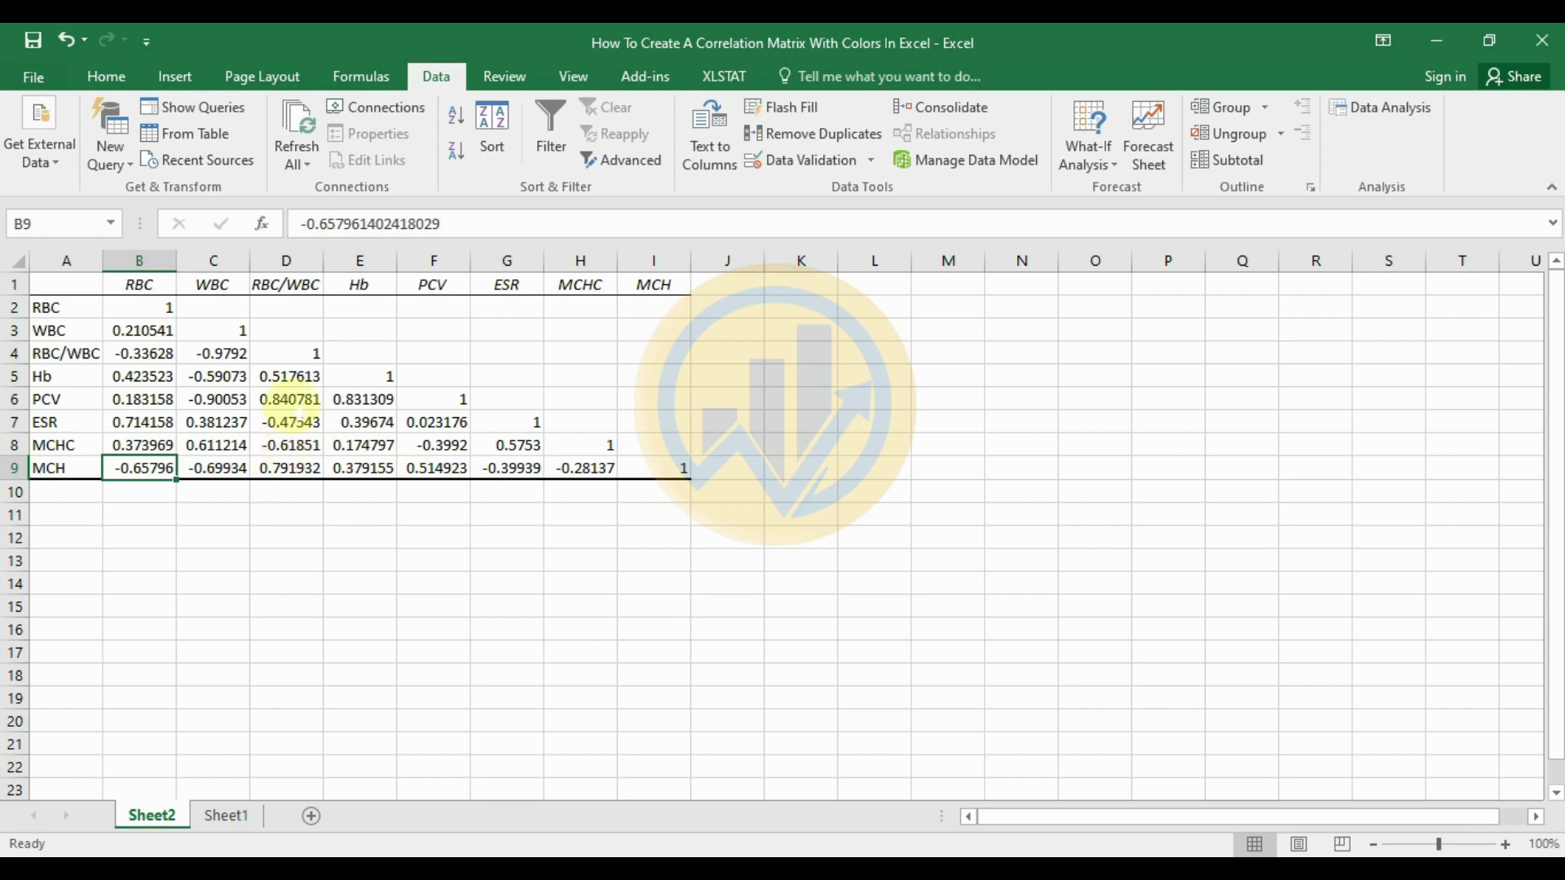
{"action": "left_click", "coordinate": [286, 398]}
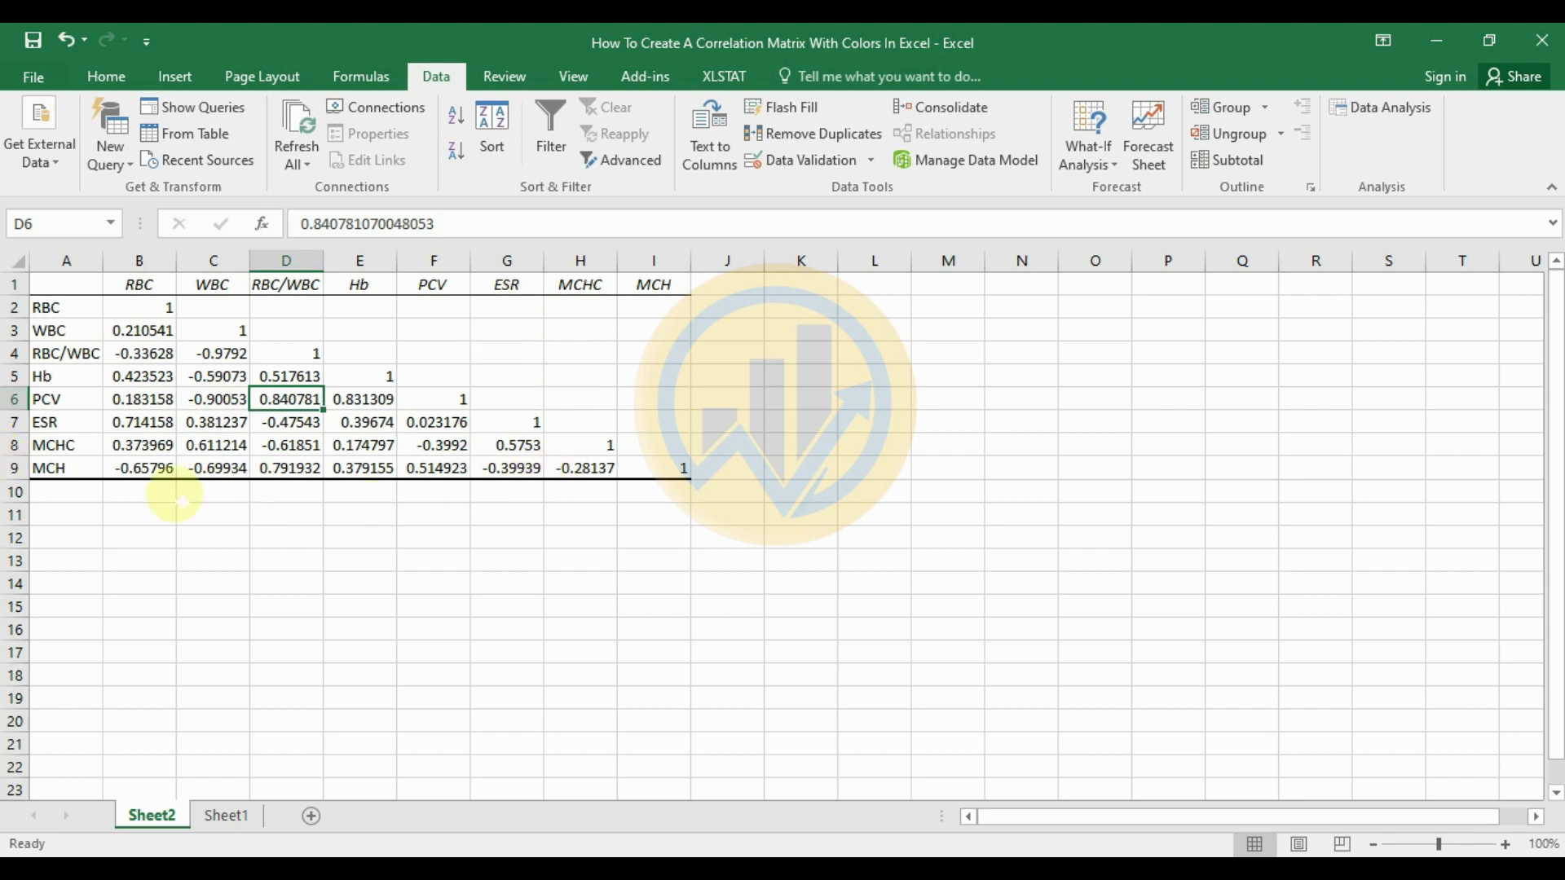
{"action": "left_click_drag", "start_coordinate": [143, 309], "coordinate": [654, 467]}
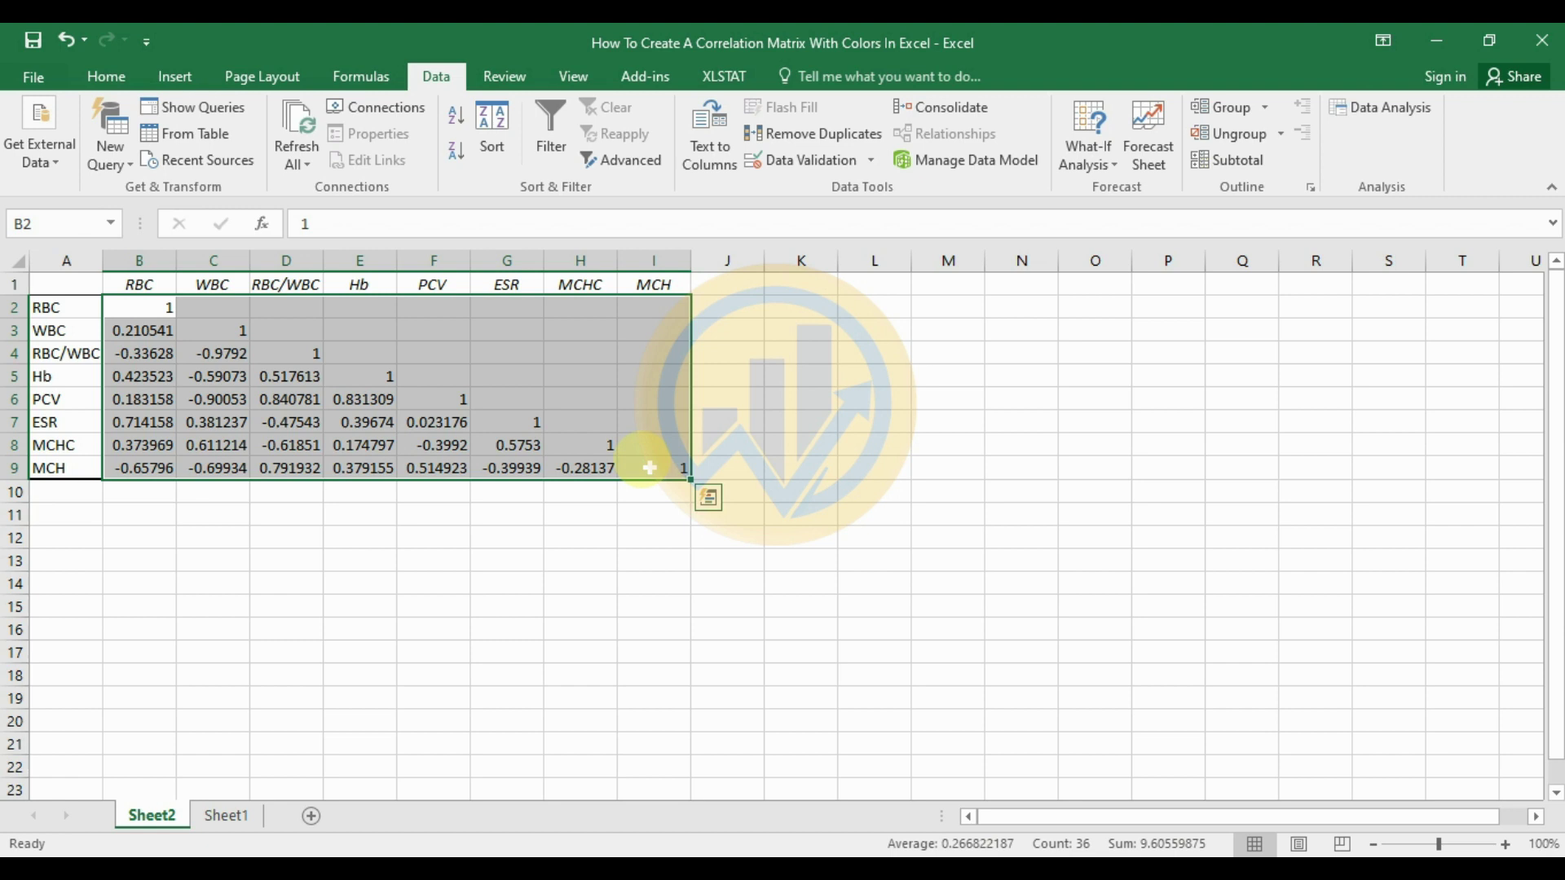
Open a New Formatting Rule dialog for the selected correlation values and move it clear of column I
{"action": "left_click", "coordinate": [103, 84]}
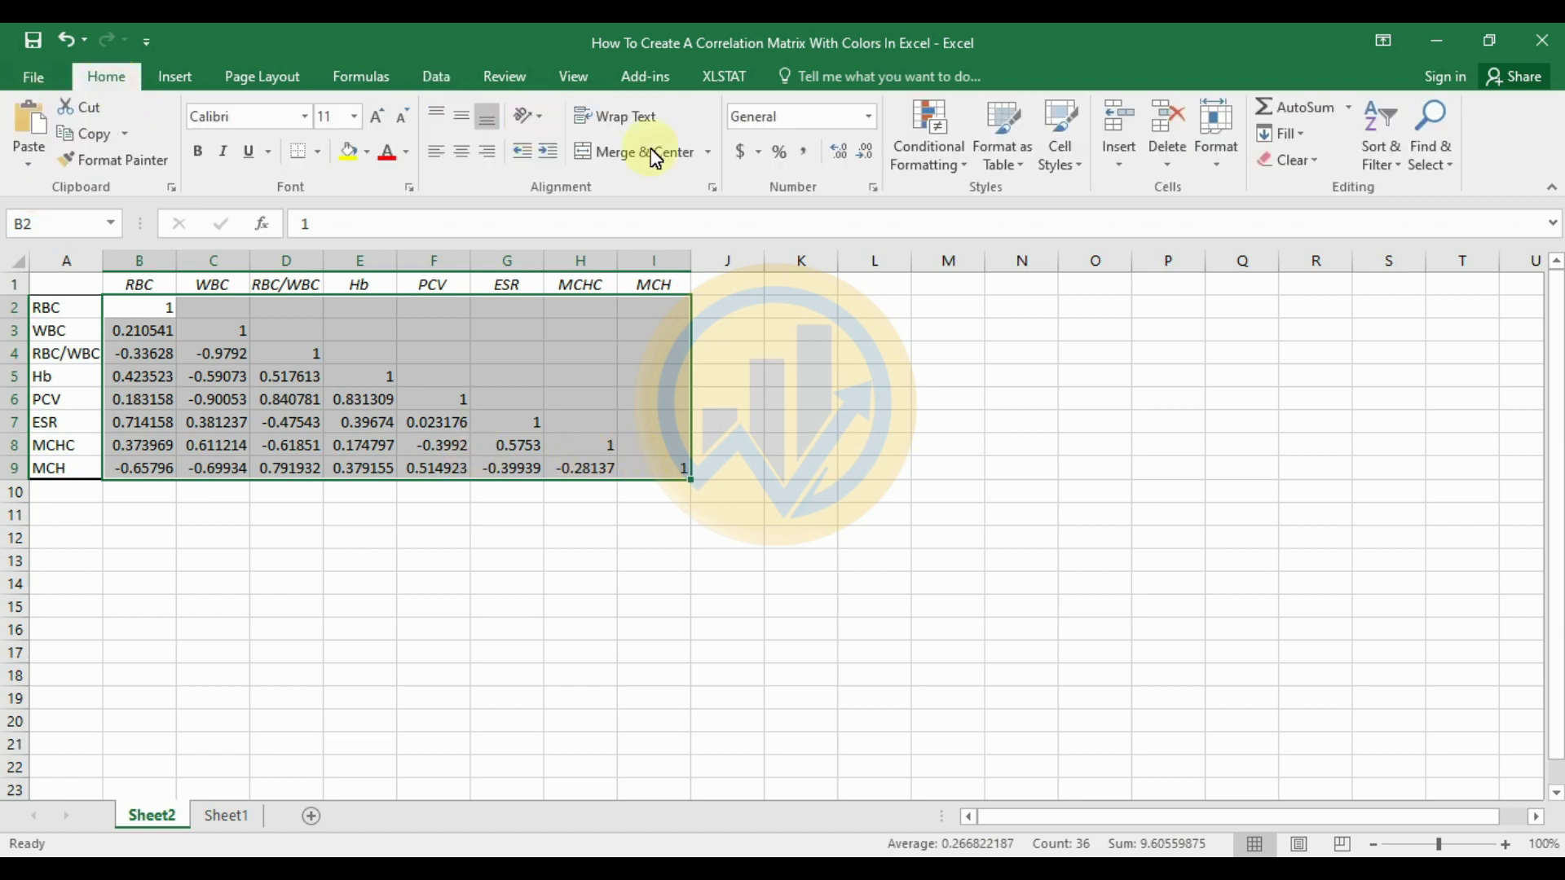
{"action": "left_click", "coordinate": [965, 168]}
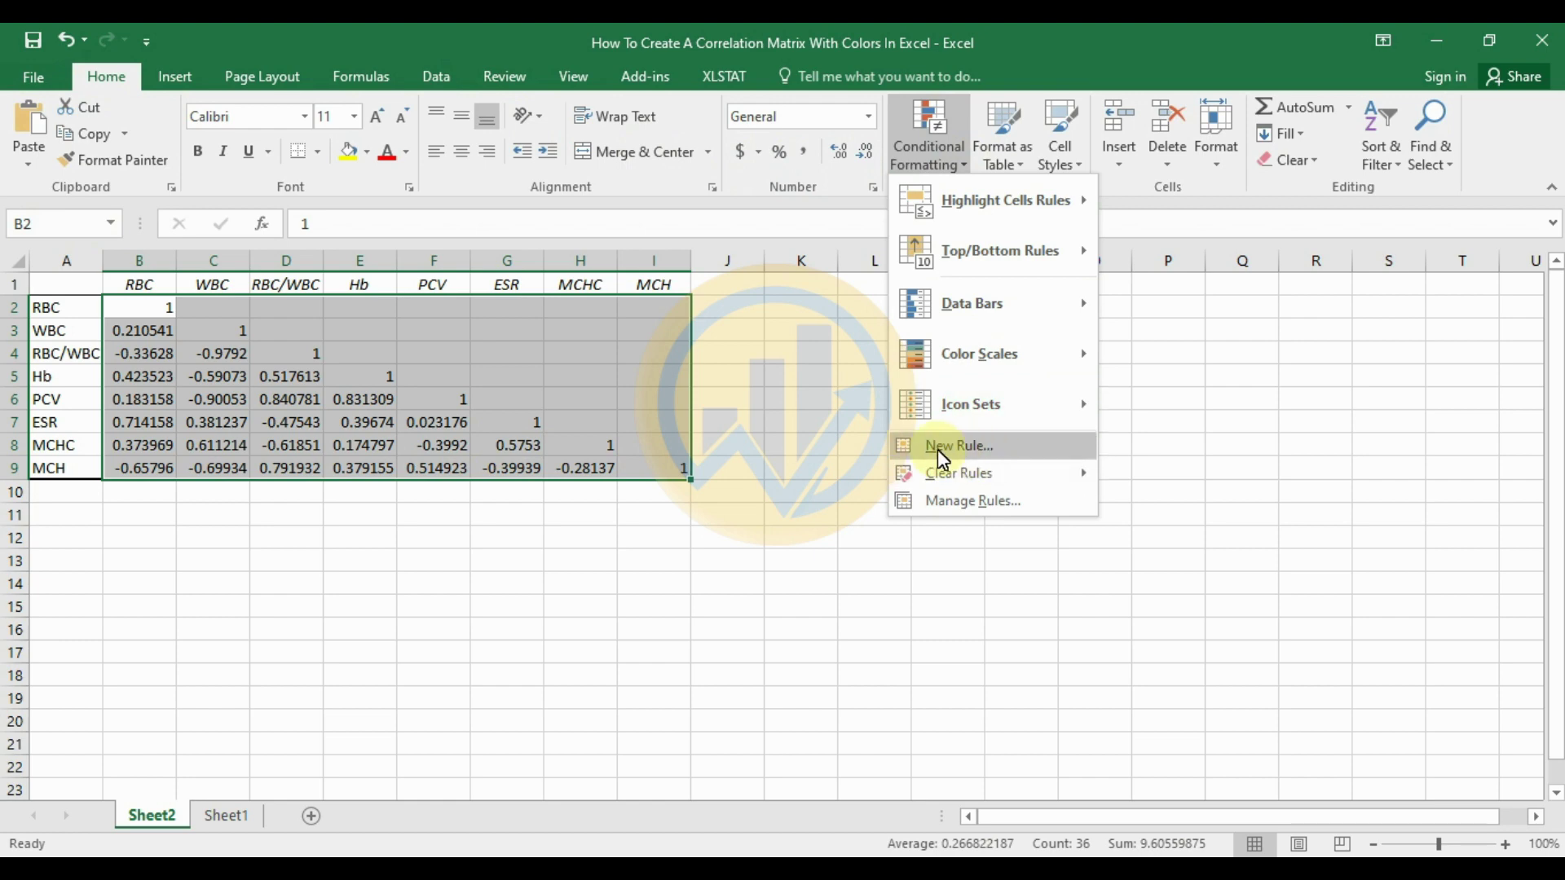
{"action": "left_click", "coordinate": [977, 455]}
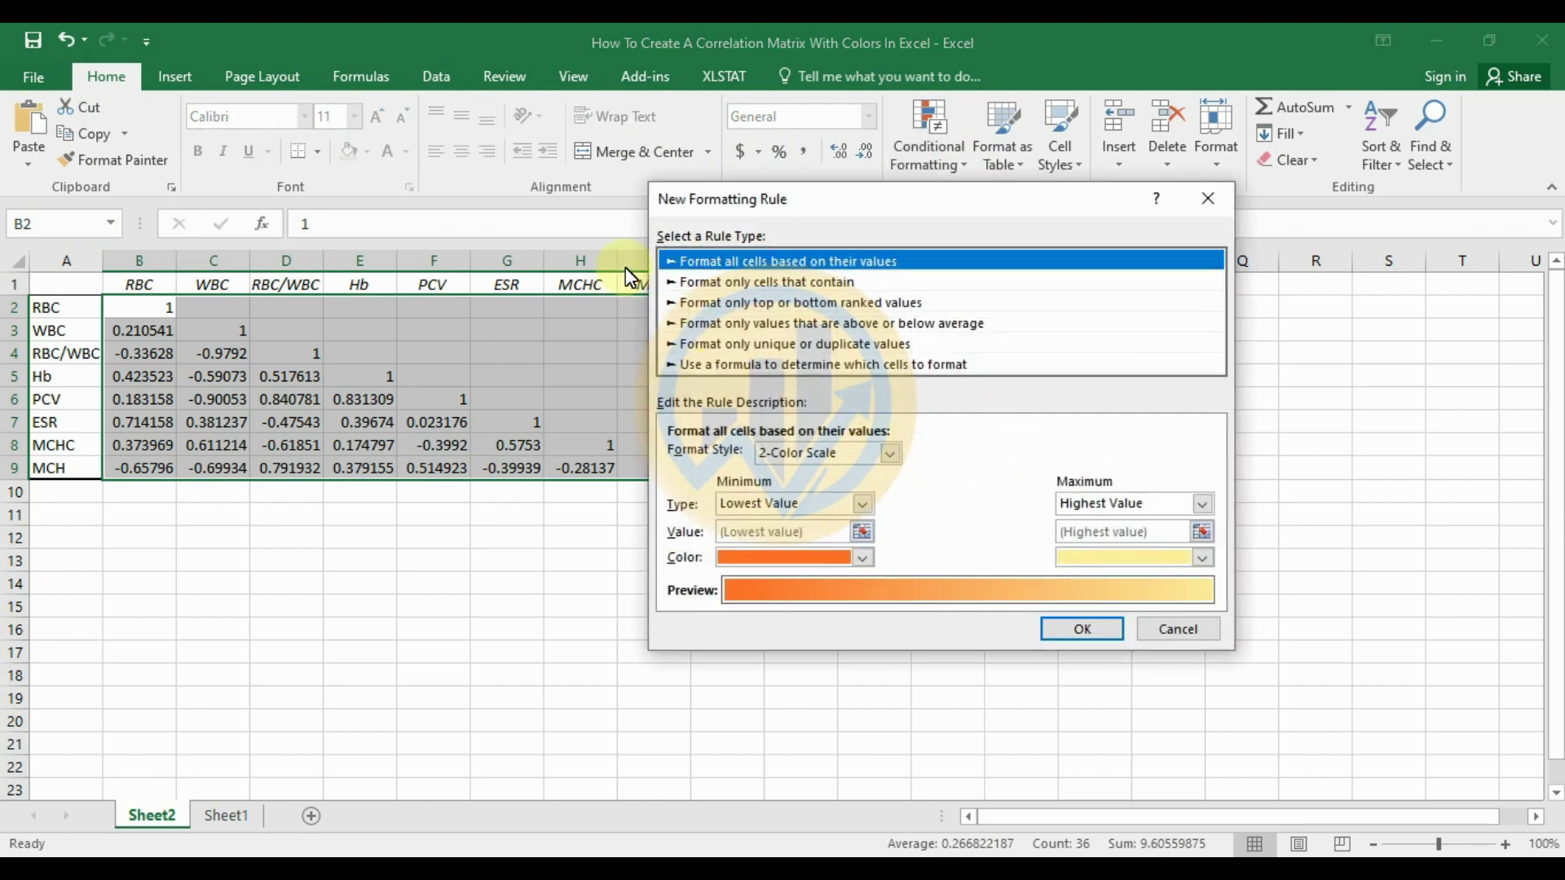
{"action": "left_click_drag", "start_coordinate": [795, 210], "coordinate": [885, 224]}
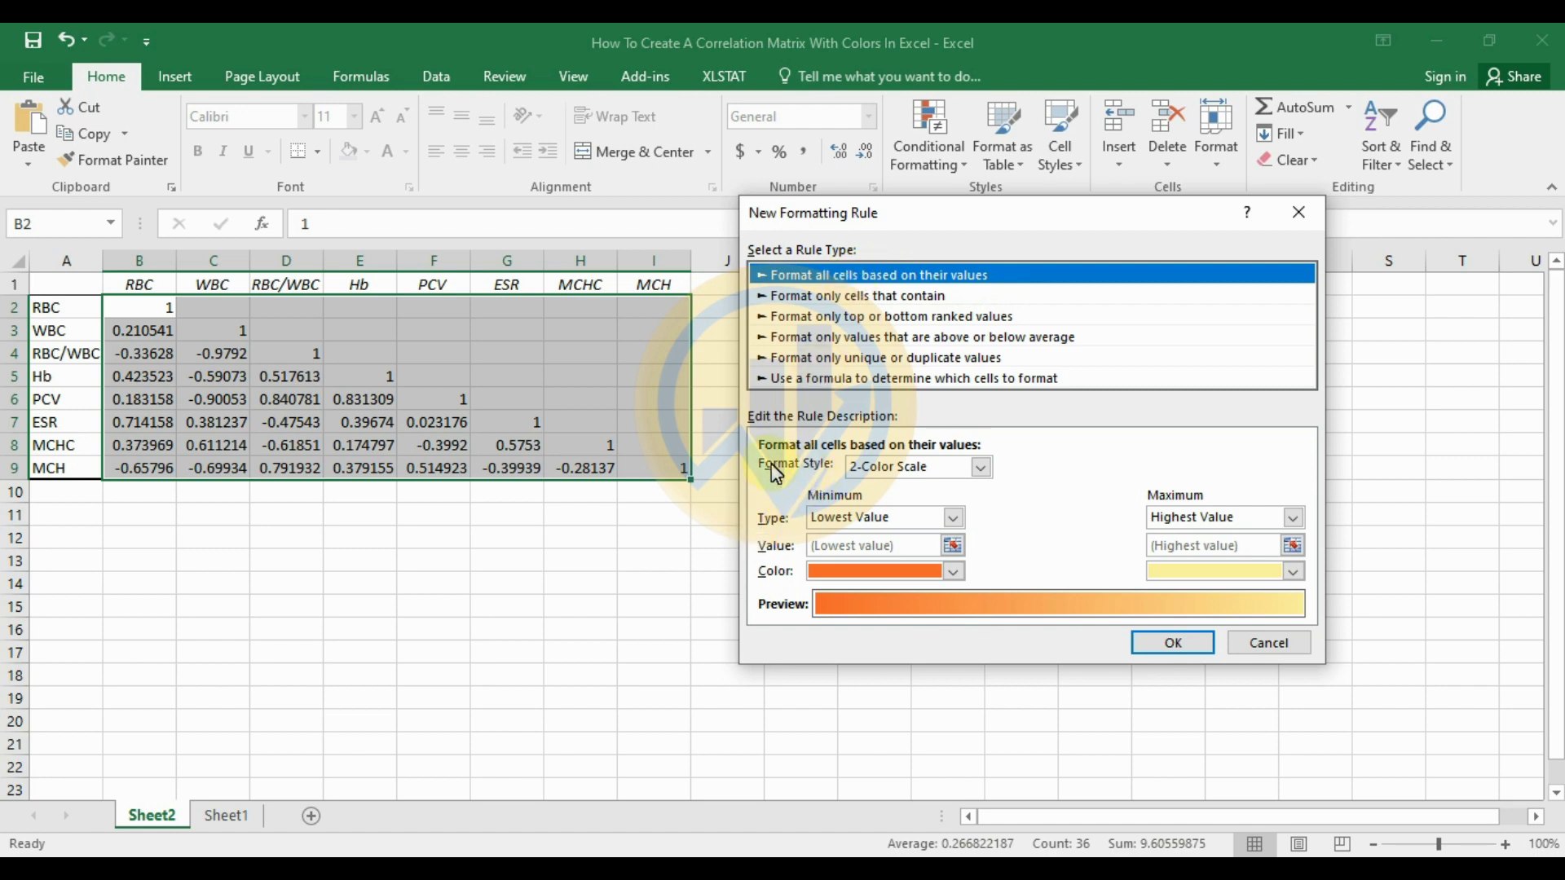
Make the rule a 3-Color Scale with Number-type minimum -1, midpoint 0 and maximum 1
{"action": "left_click", "coordinate": [980, 467]}
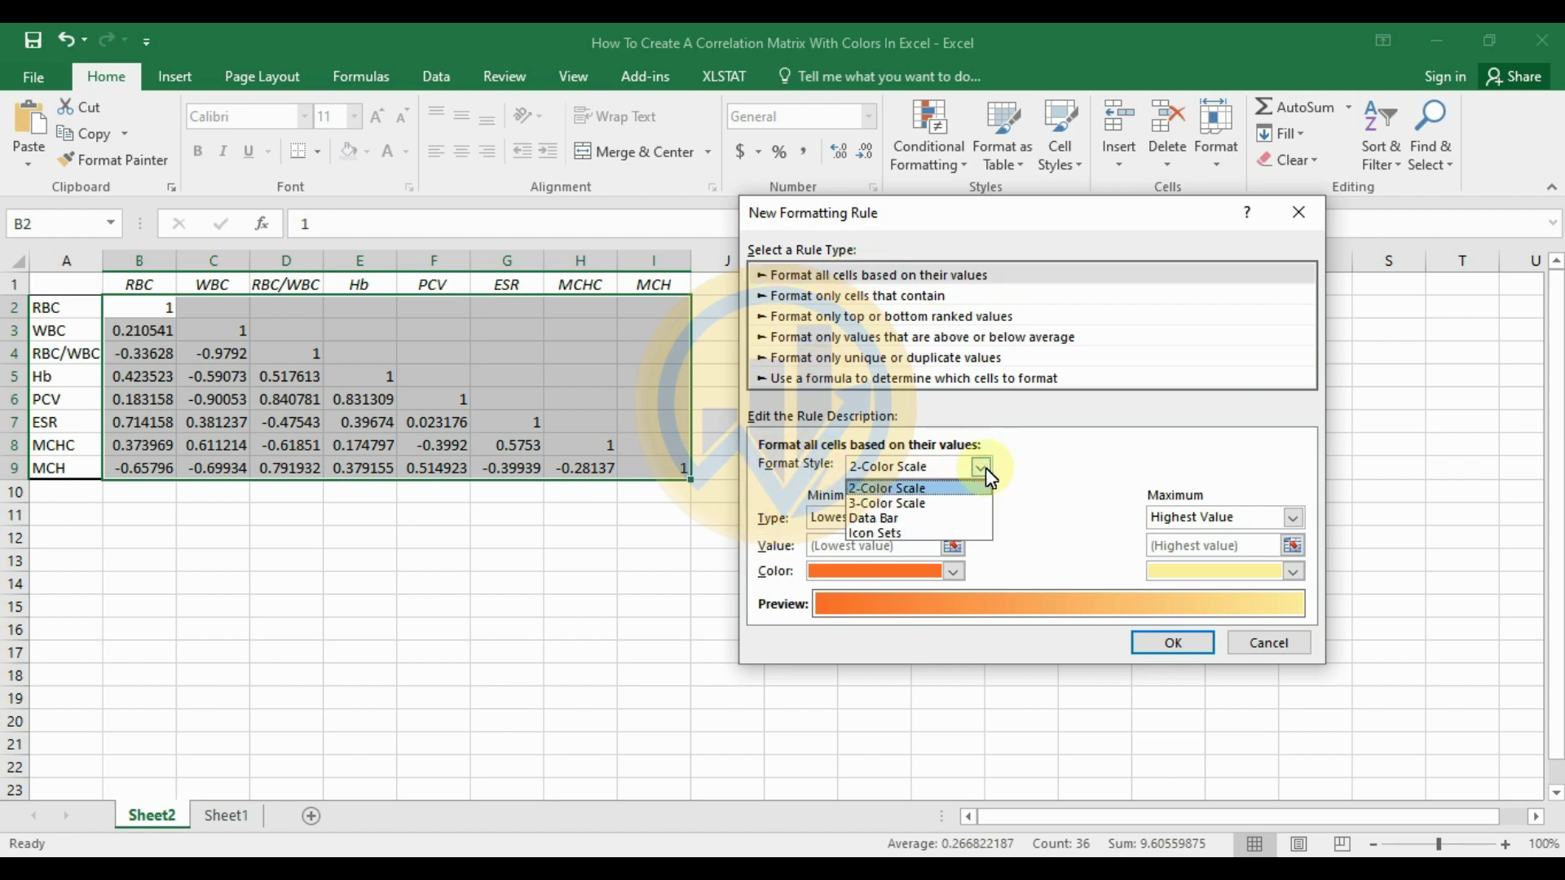
{"action": "left_click", "coordinate": [939, 504]}
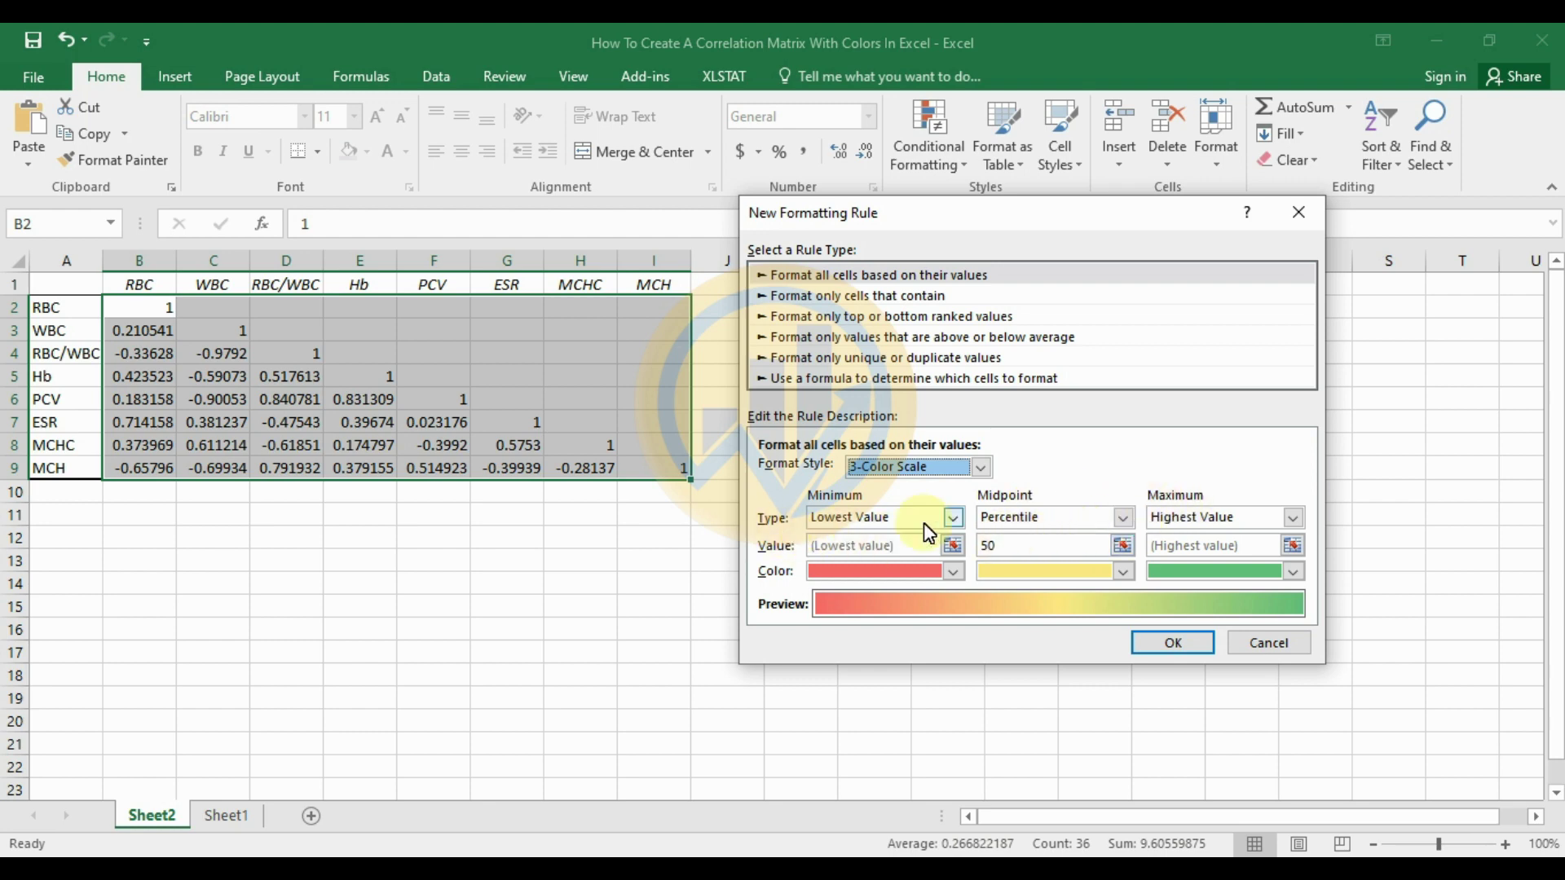
{"action": "left_click", "coordinate": [954, 518]}
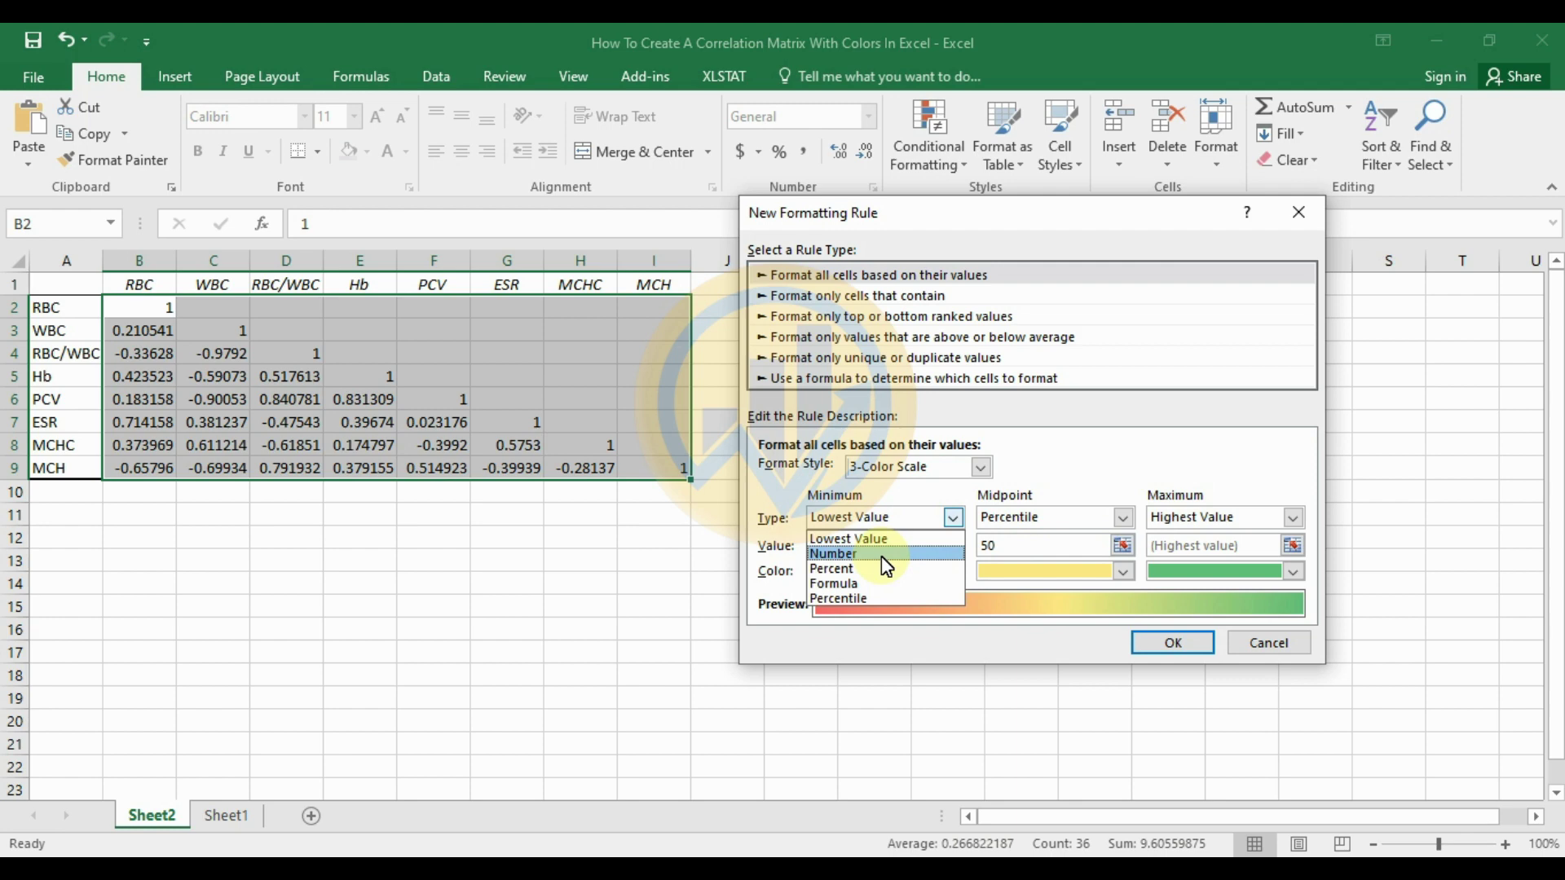
{"action": "left_click", "coordinate": [881, 556]}
{"action": "left_click", "coordinate": [1123, 518]}
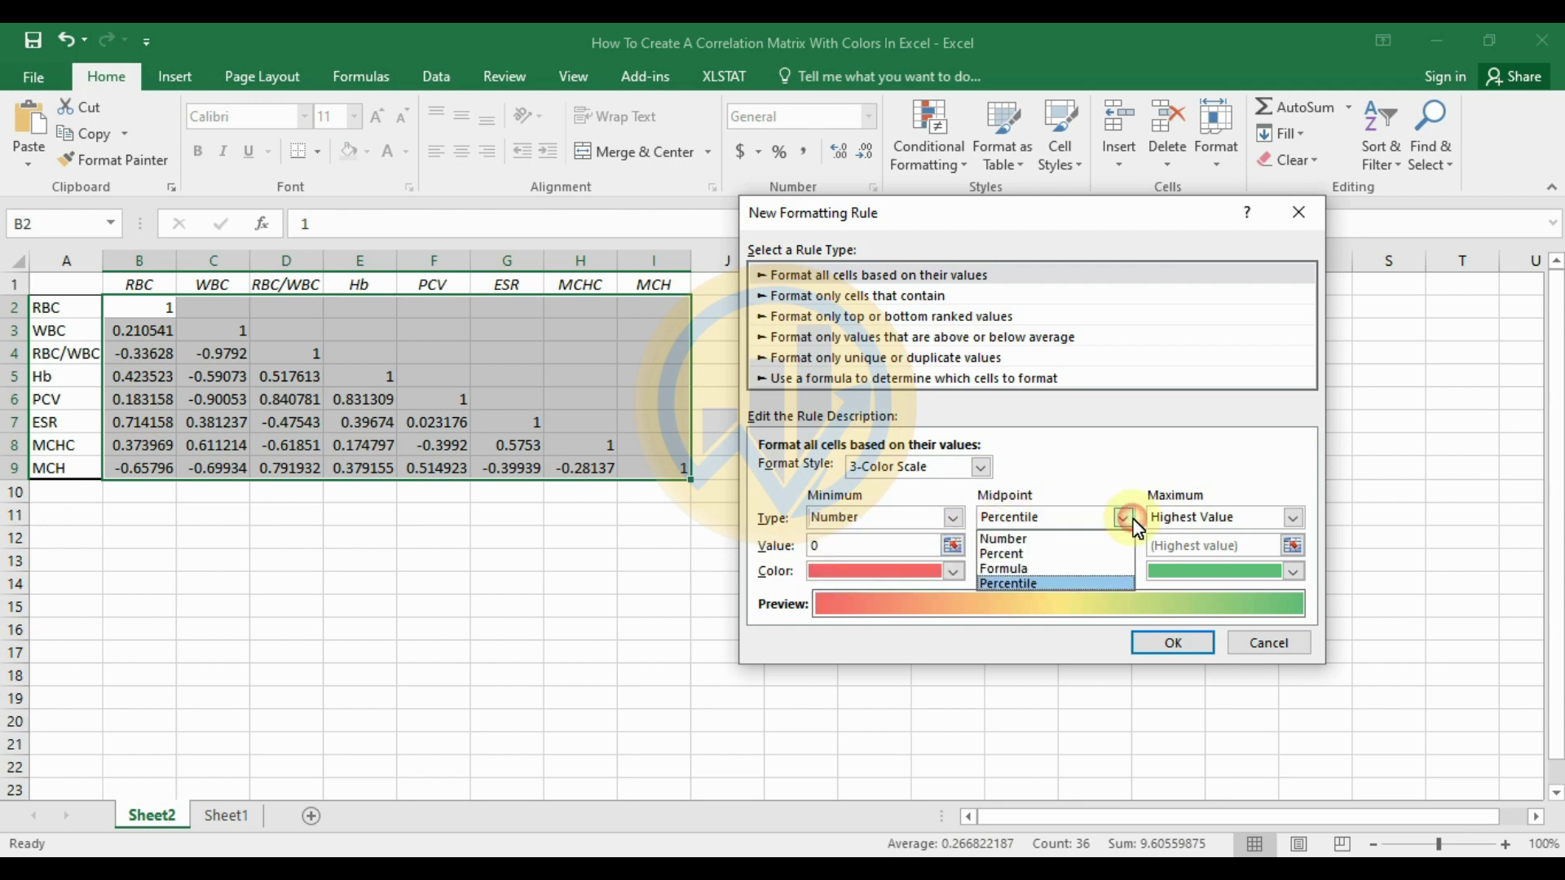
{"action": "left_click", "coordinate": [1027, 541]}
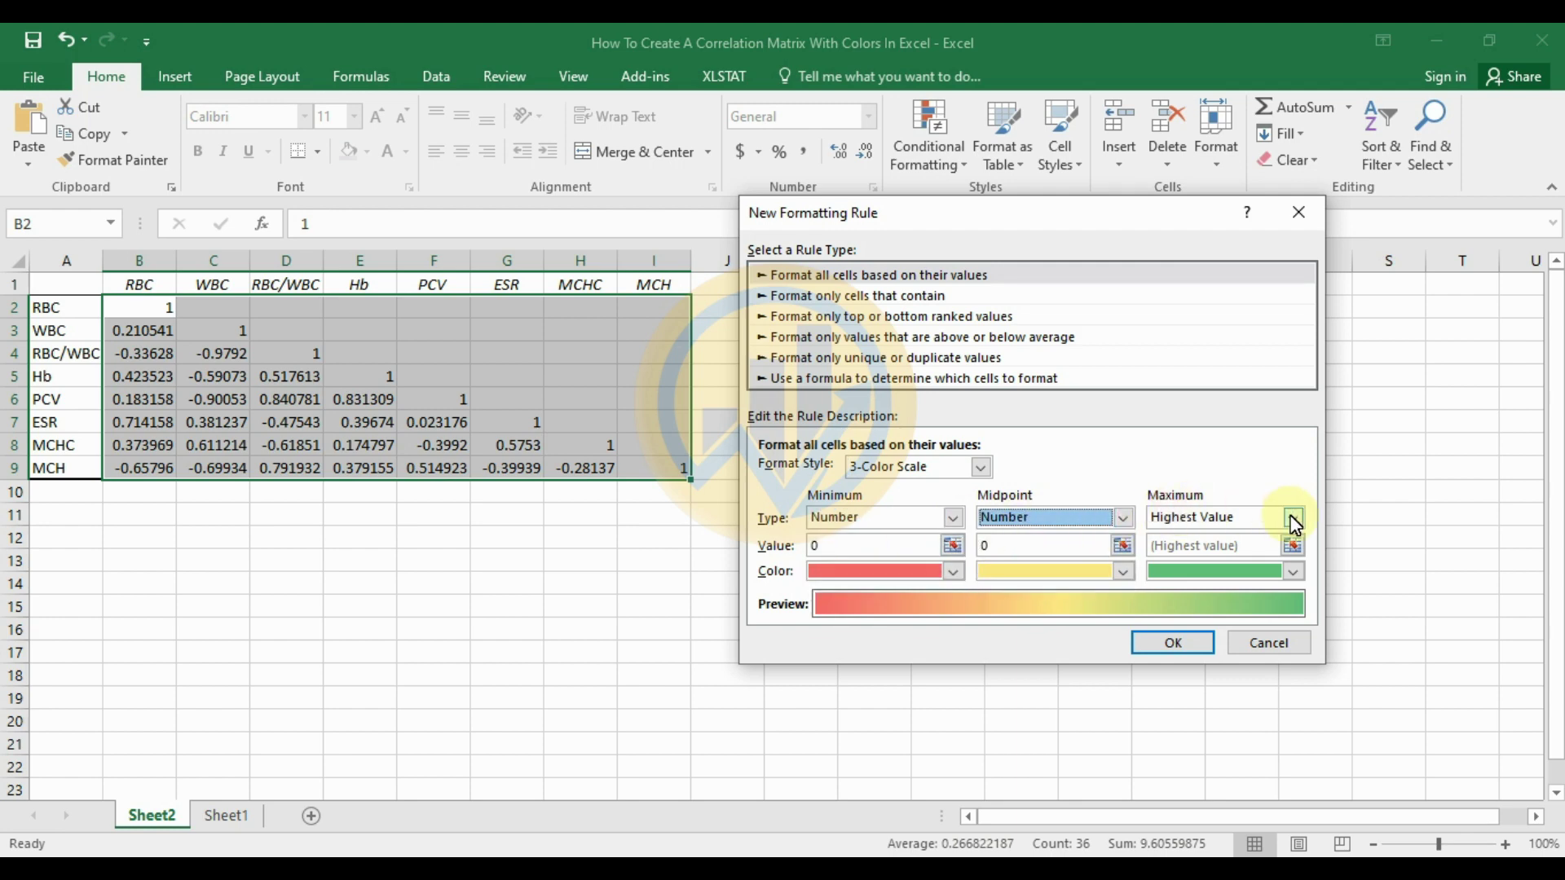
{"action": "left_click", "coordinate": [1293, 518]}
{"action": "left_click", "coordinate": [1174, 554]}
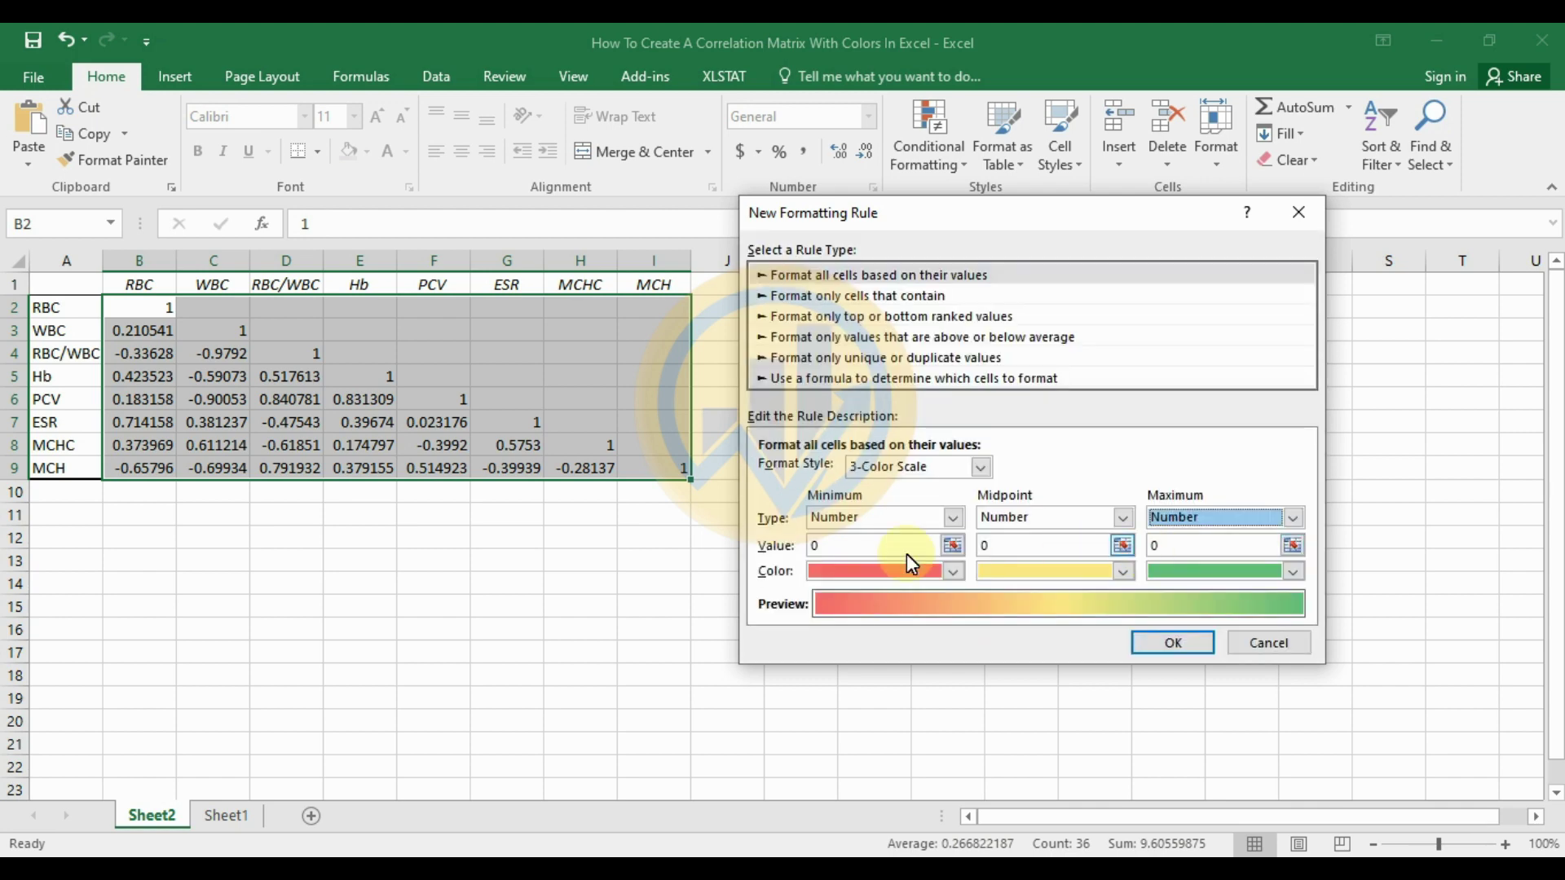
{"action": "left_click", "coordinate": [850, 546]}
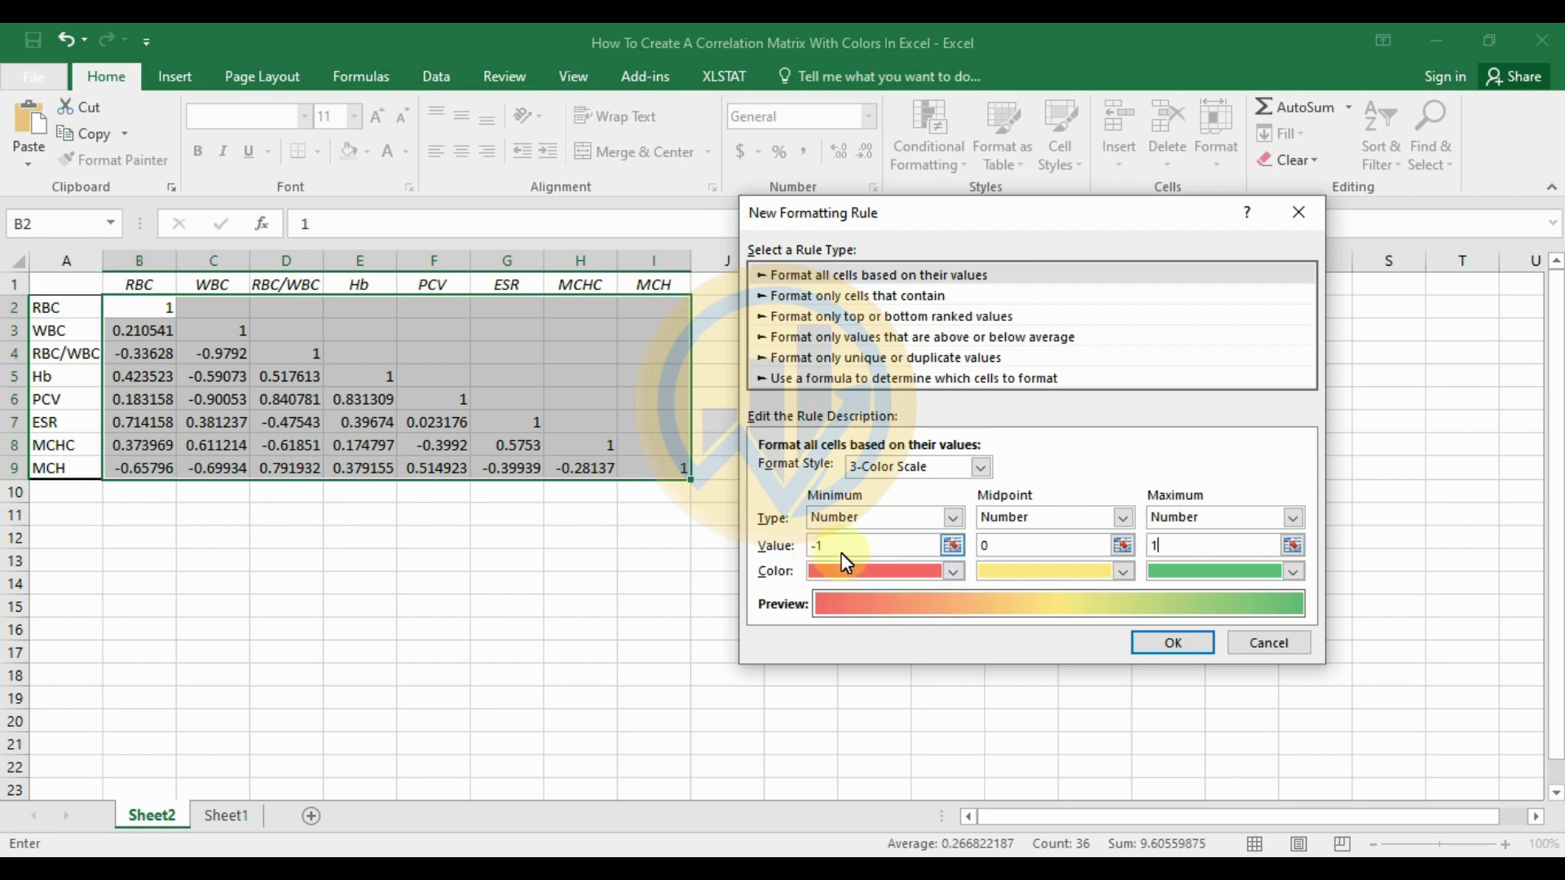
Colour the minimum red, midpoint white and maximum green, and apply the rule to the matrix
{"action": "left_click", "coordinate": [953, 572]}
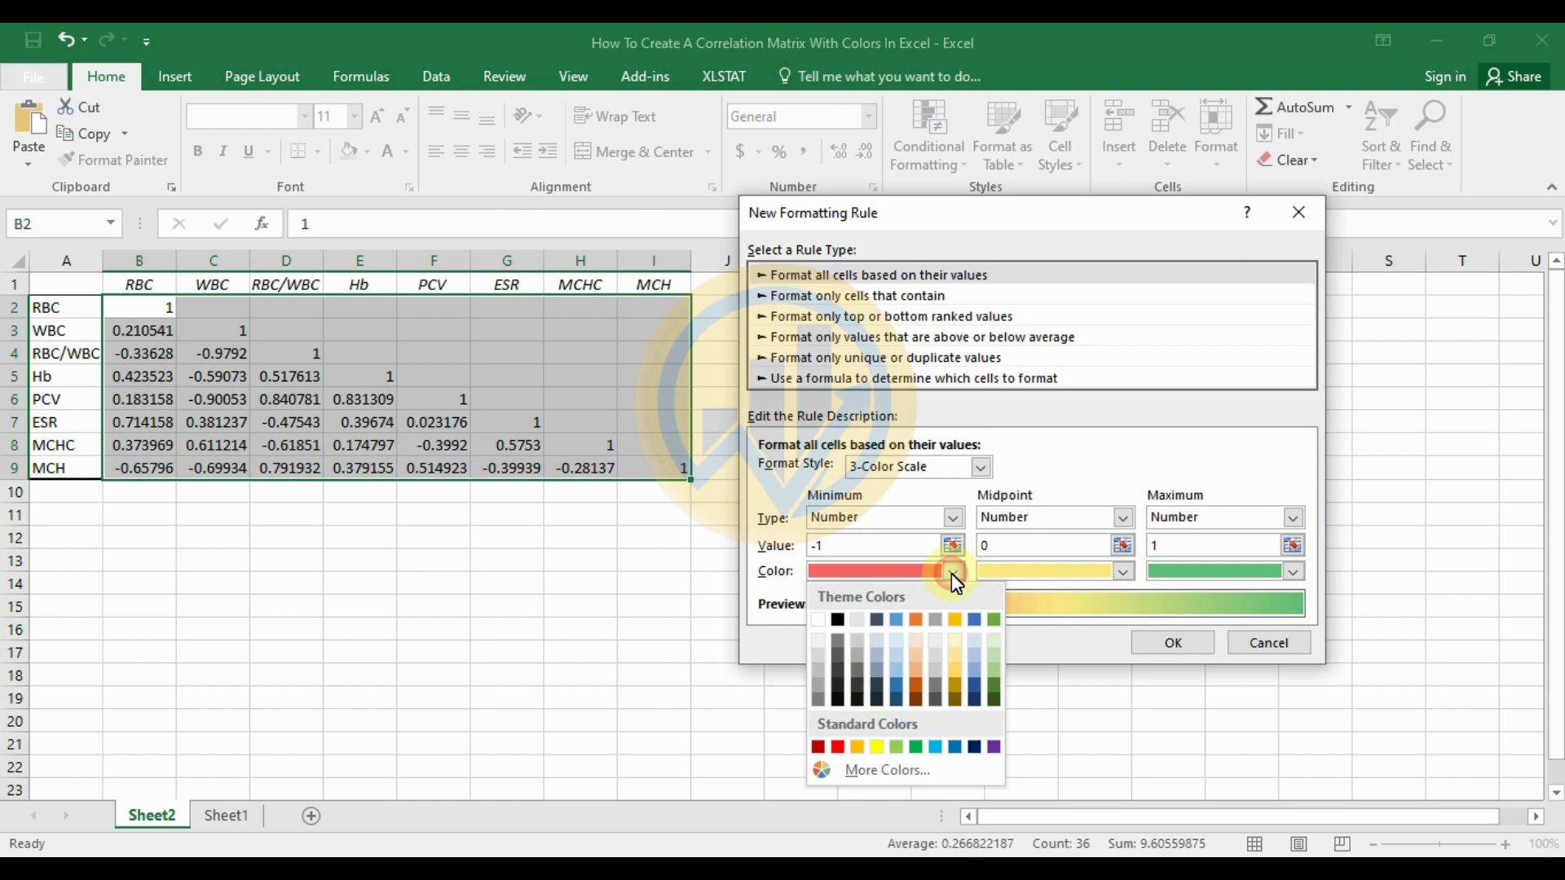
{"action": "left_click", "coordinate": [836, 745]}
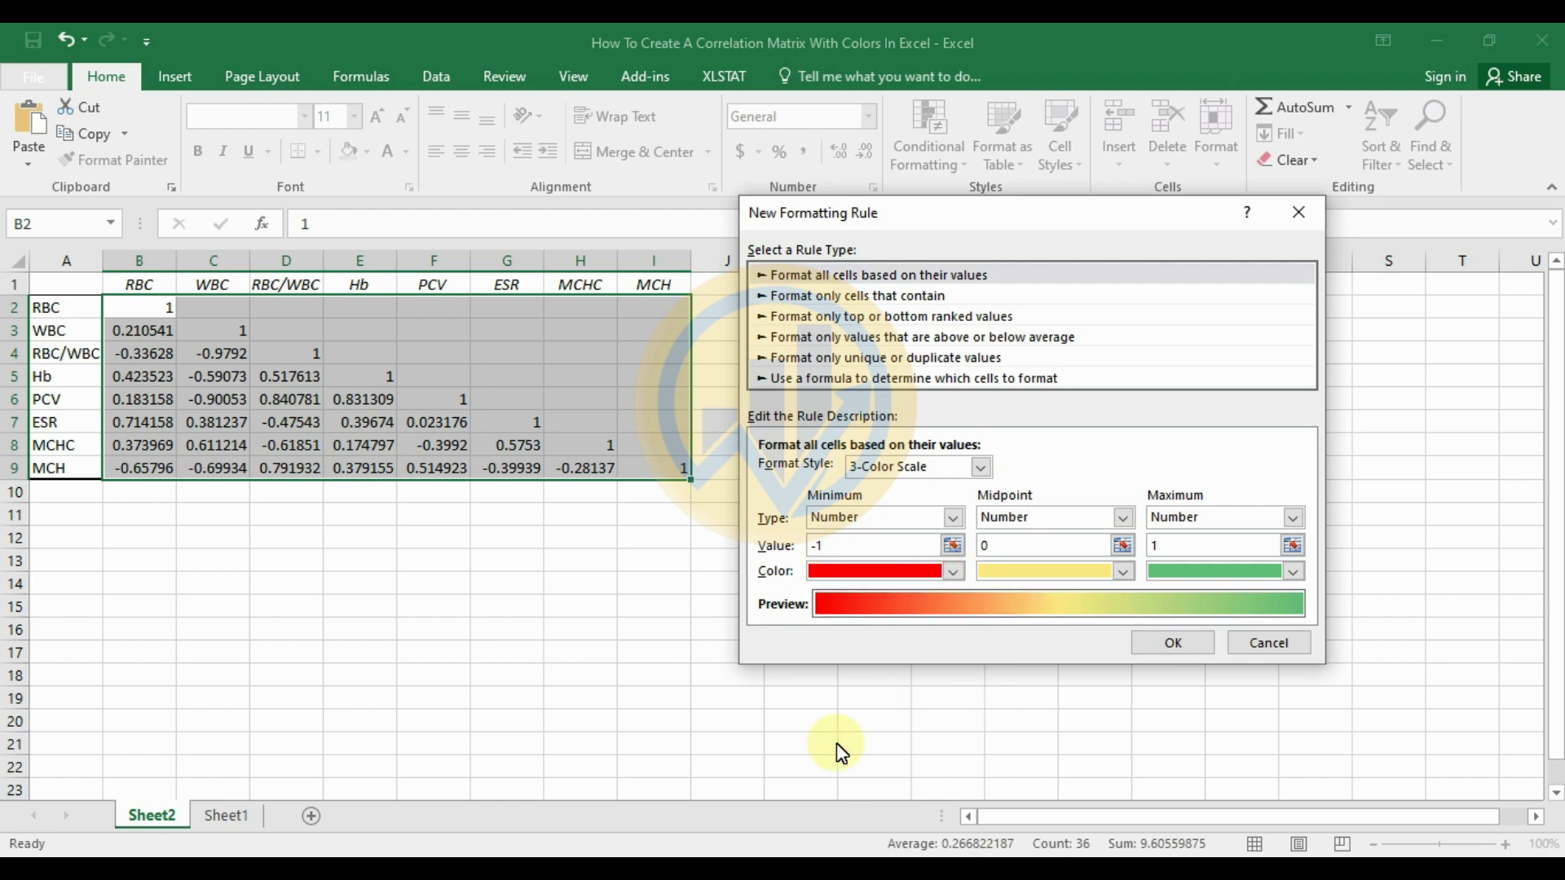
{"action": "left_click", "coordinate": [1124, 571]}
{"action": "left_click", "coordinate": [990, 619]}
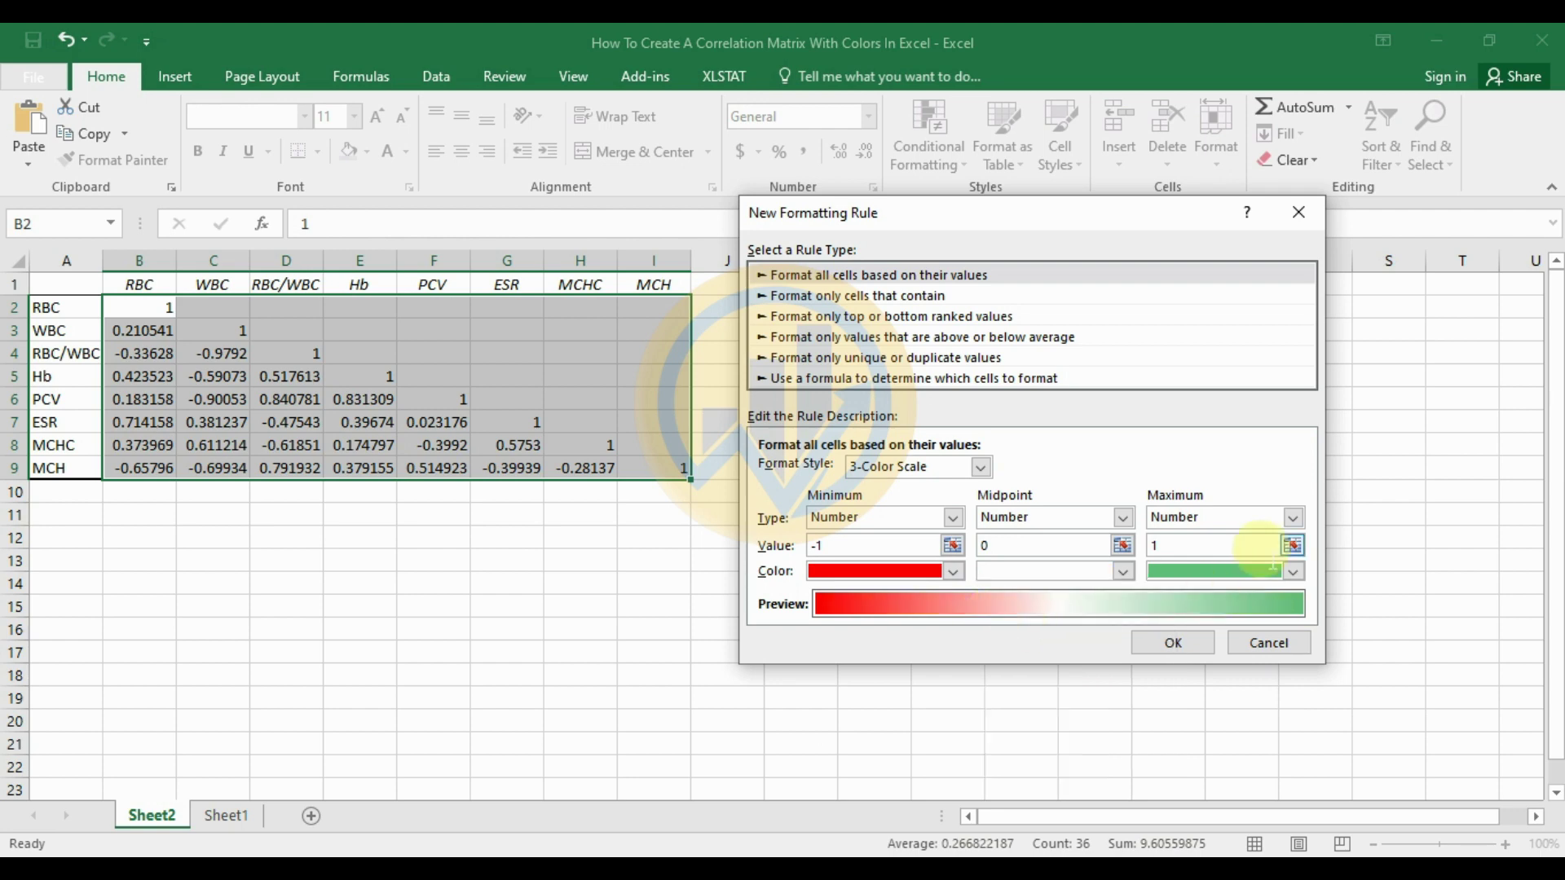
{"action": "left_click", "coordinate": [1295, 572]}
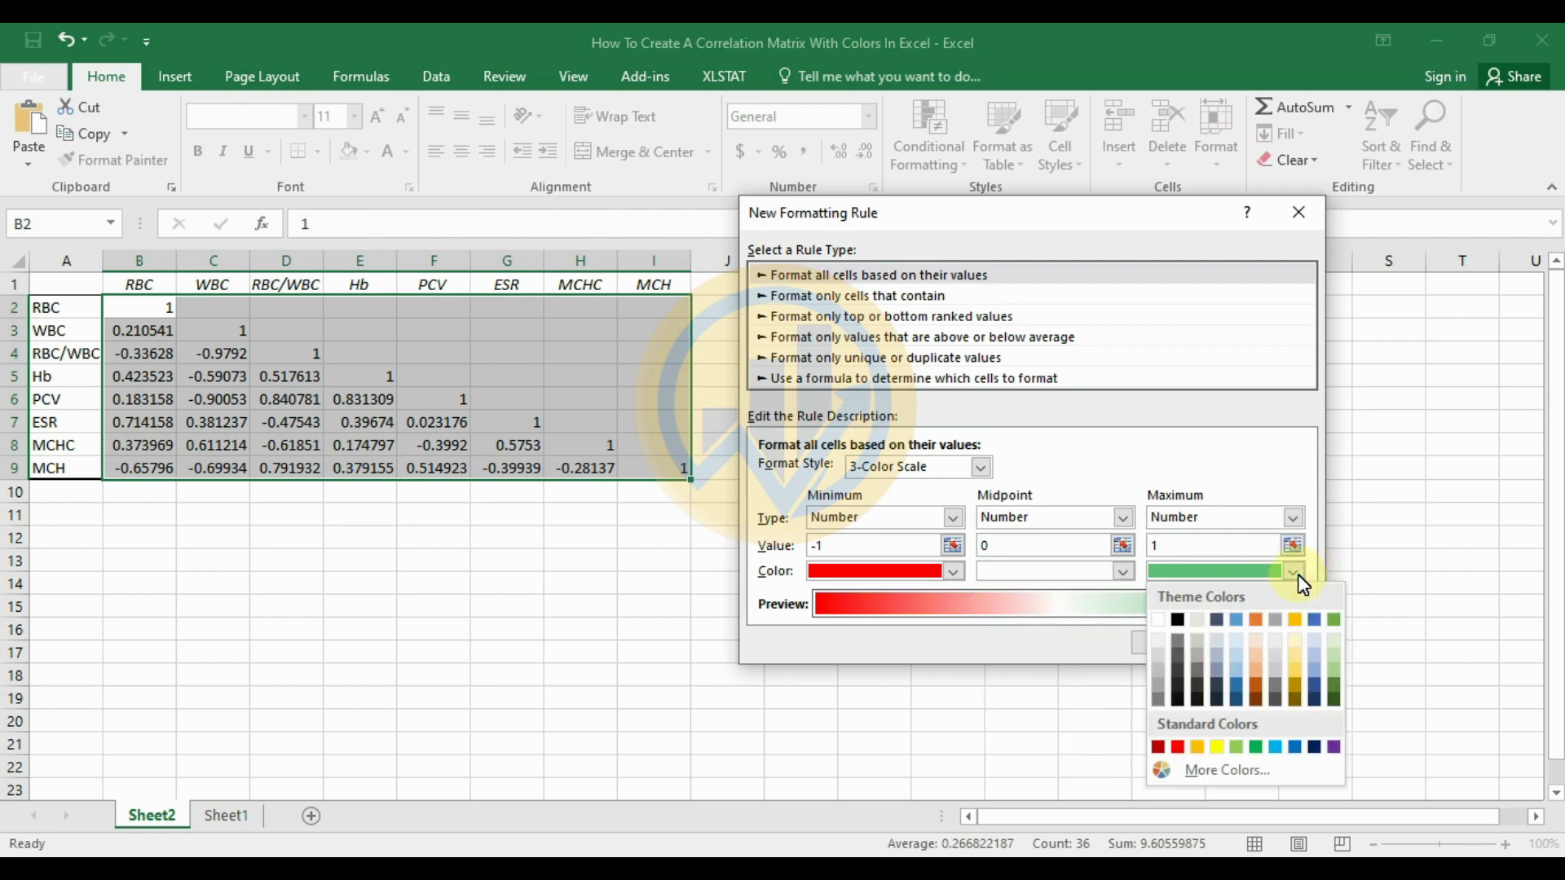
{"action": "left_click", "coordinate": [1256, 746]}
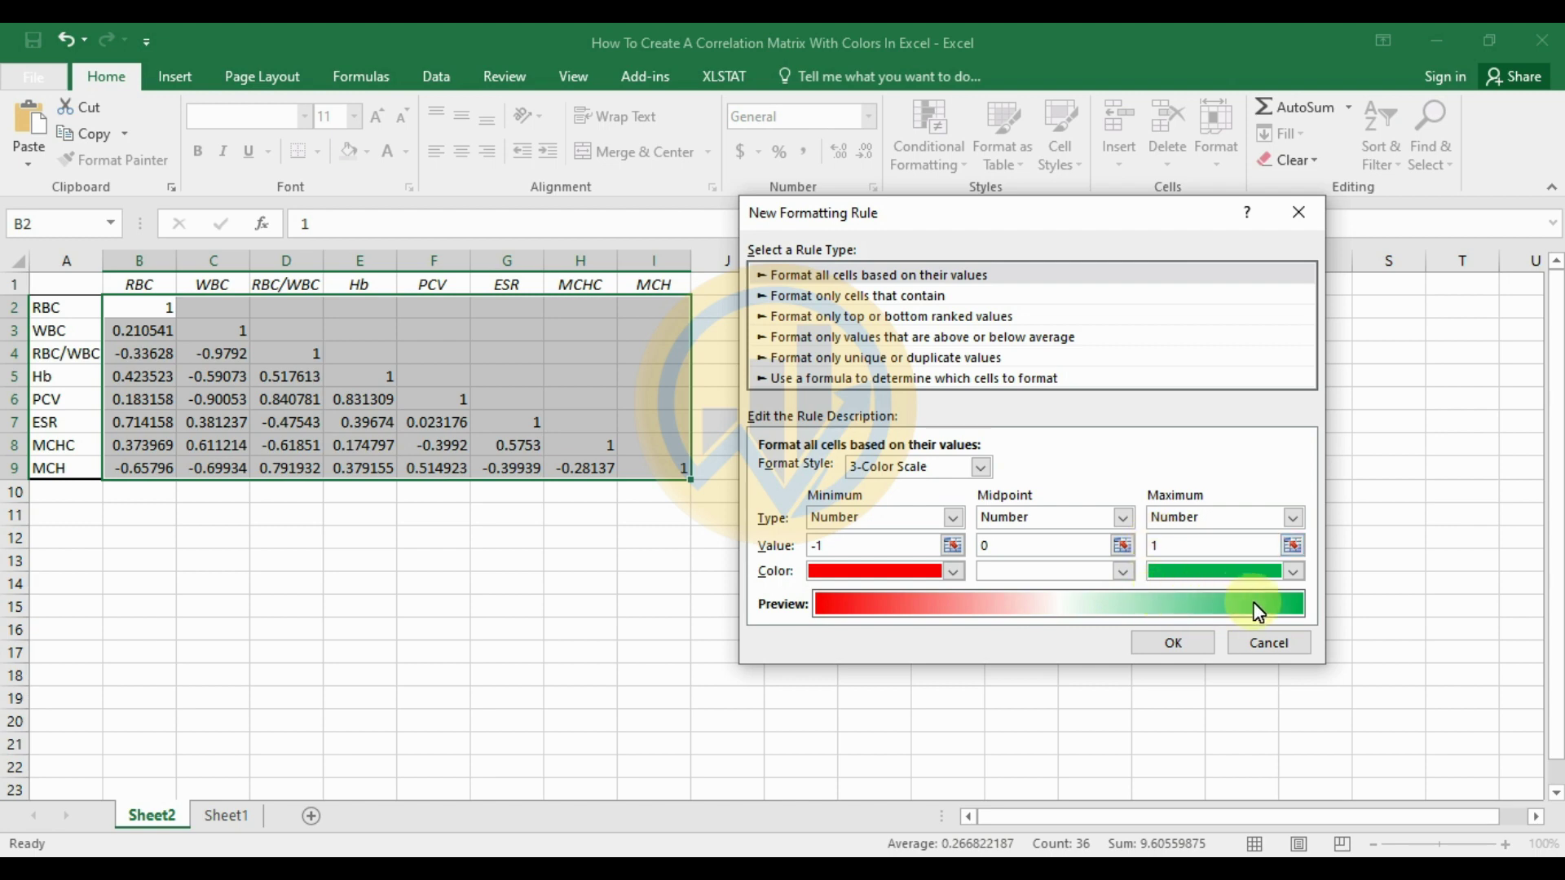
{"action": "left_click", "coordinate": [1167, 648]}
{"action": "left_click", "coordinate": [532, 660]}
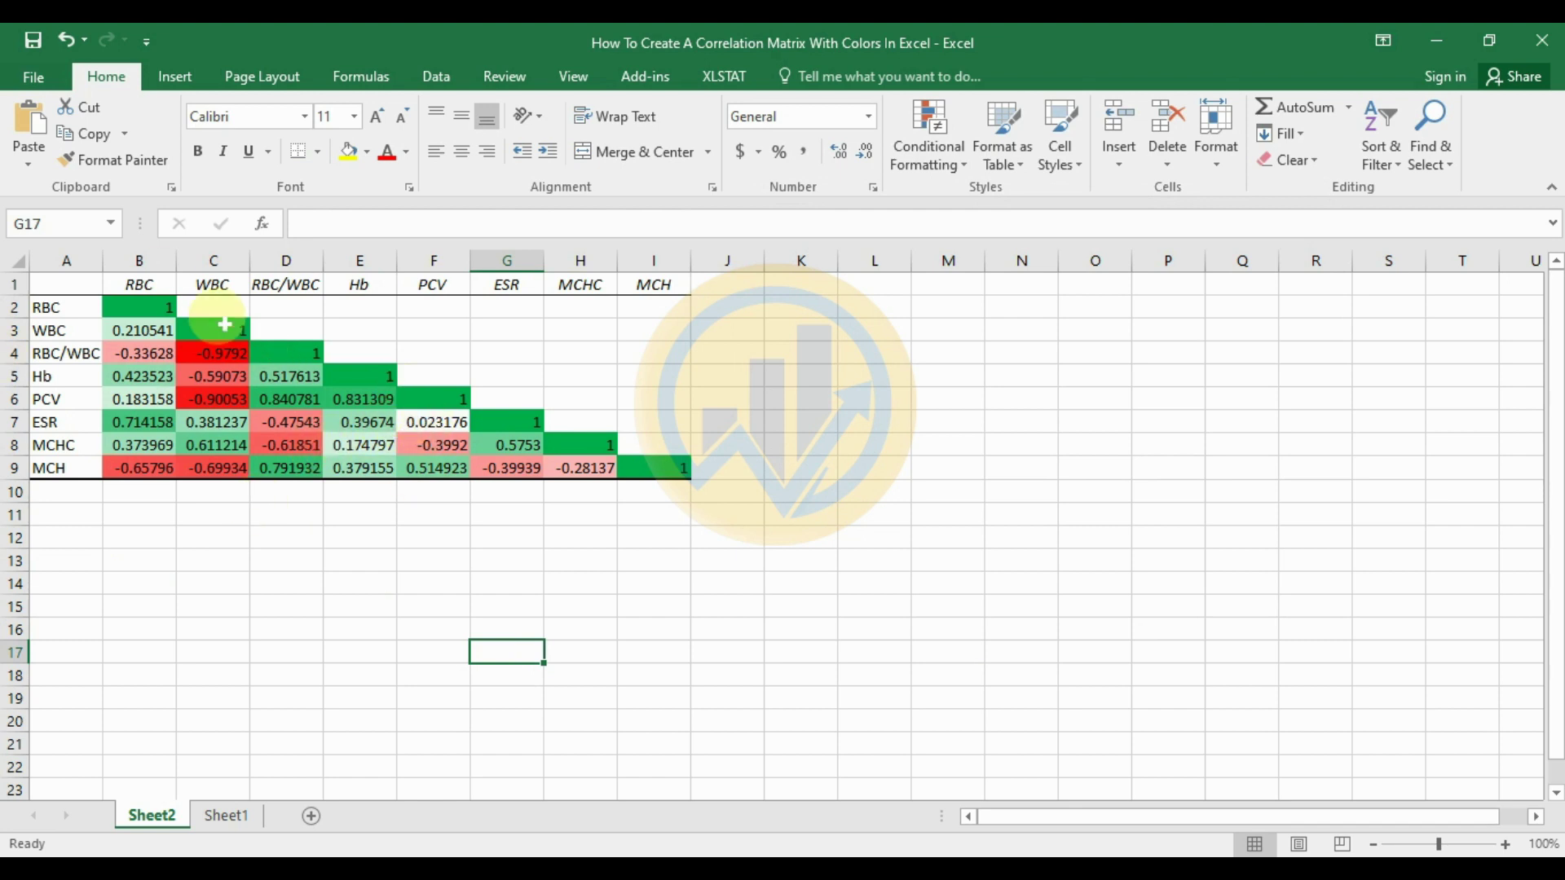
Set the table A1:I9 in Times New Roman and enlarge its font size by two steps
{"action": "left_click_drag", "start_coordinate": [72, 289], "coordinate": [689, 473]}
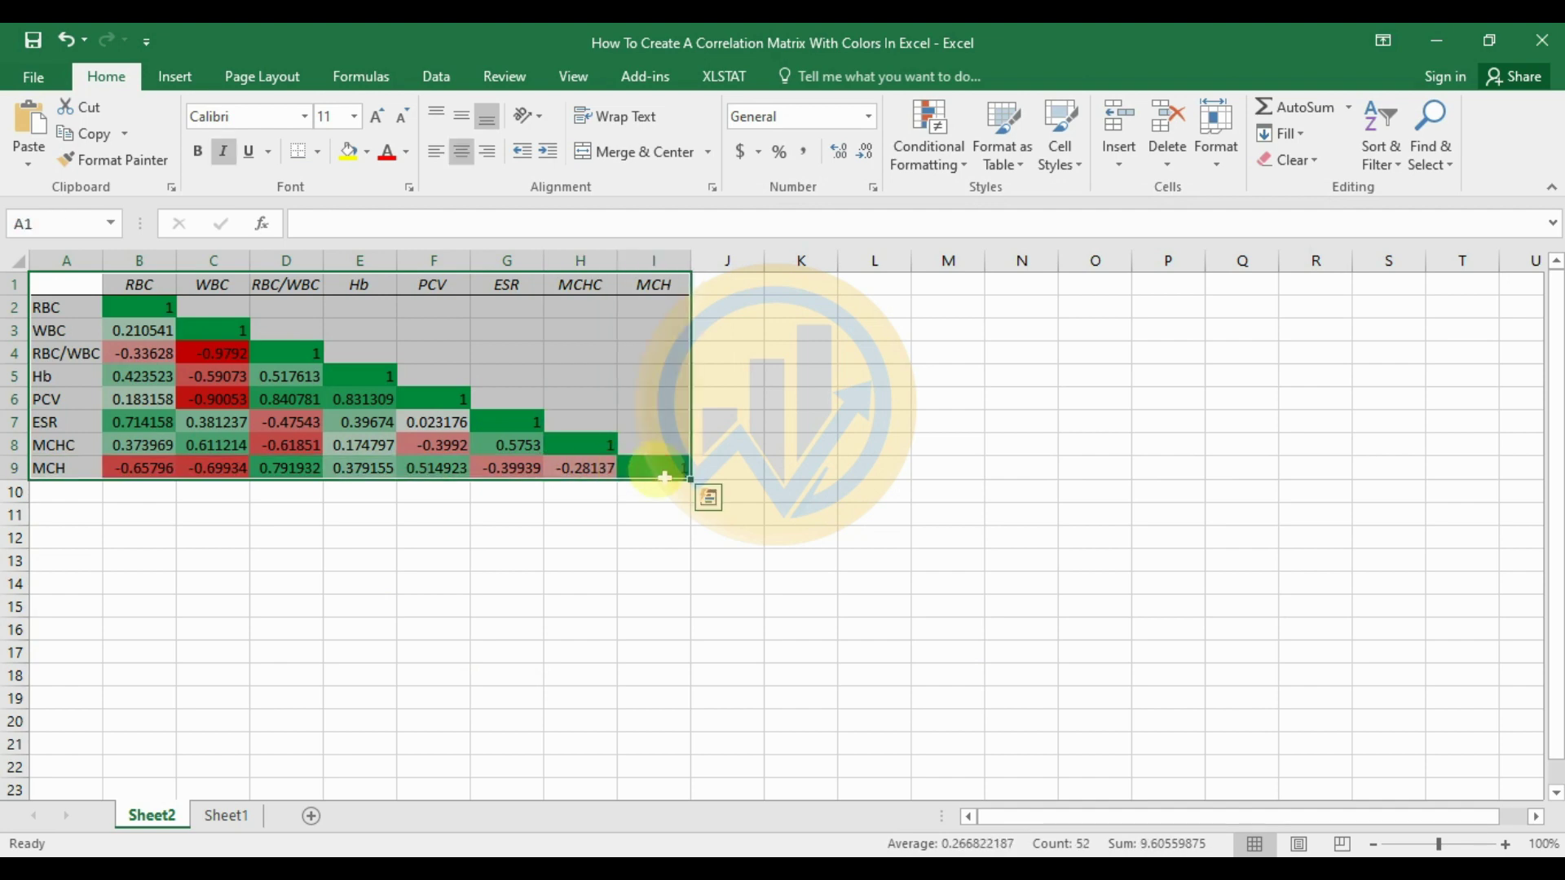
{"action": "left_click", "coordinate": [307, 117]}
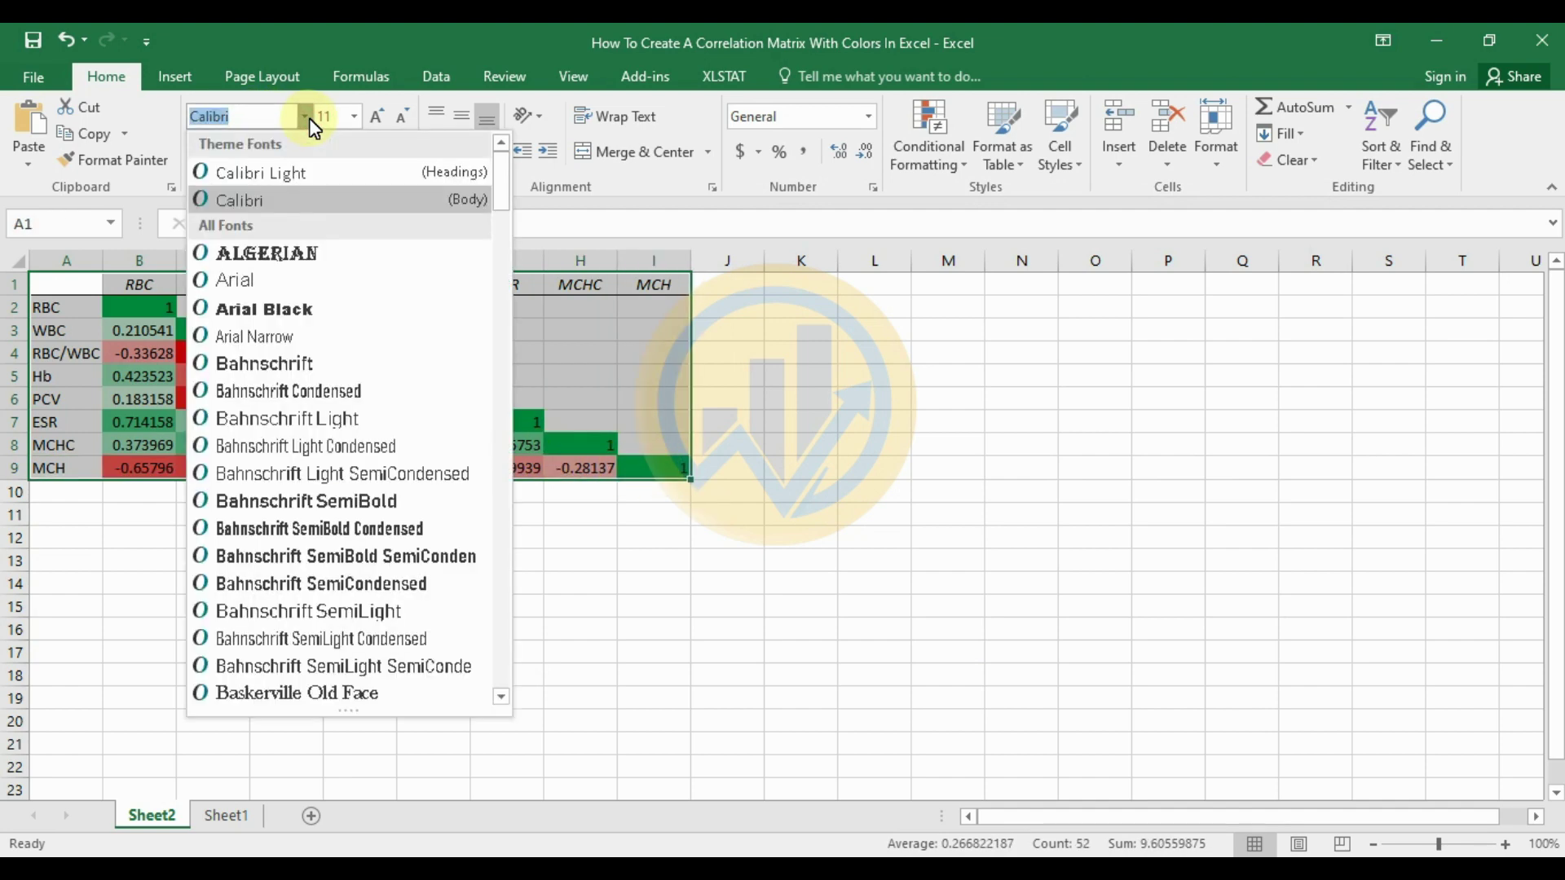
{"action": "type", "text": "Times New Roma"}
{"action": "key", "text": "Return"}
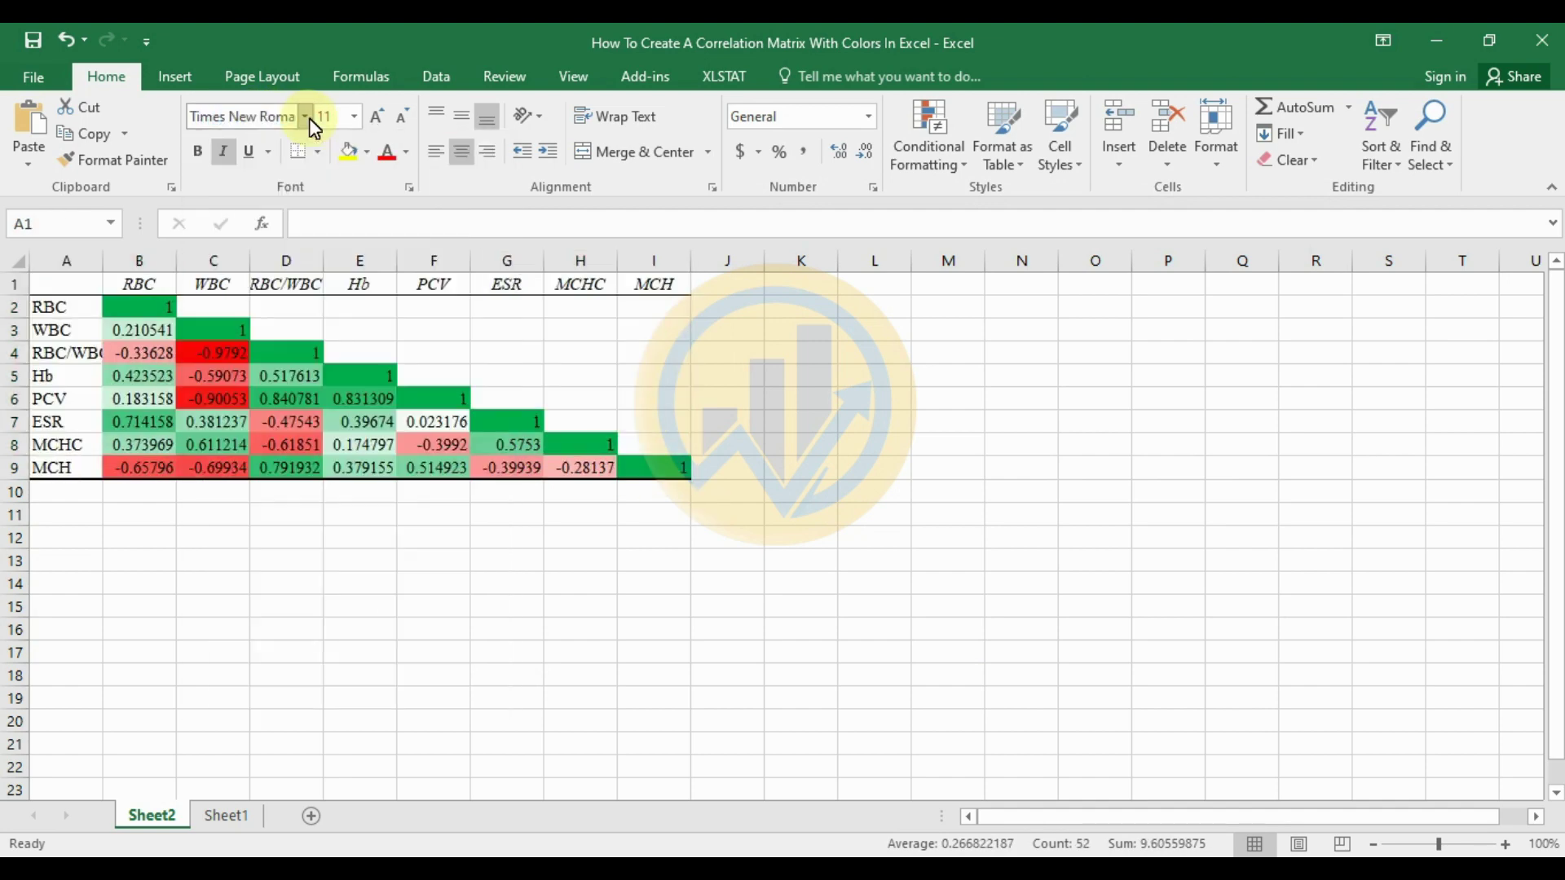
{"action": "left_click", "coordinate": [369, 116]}
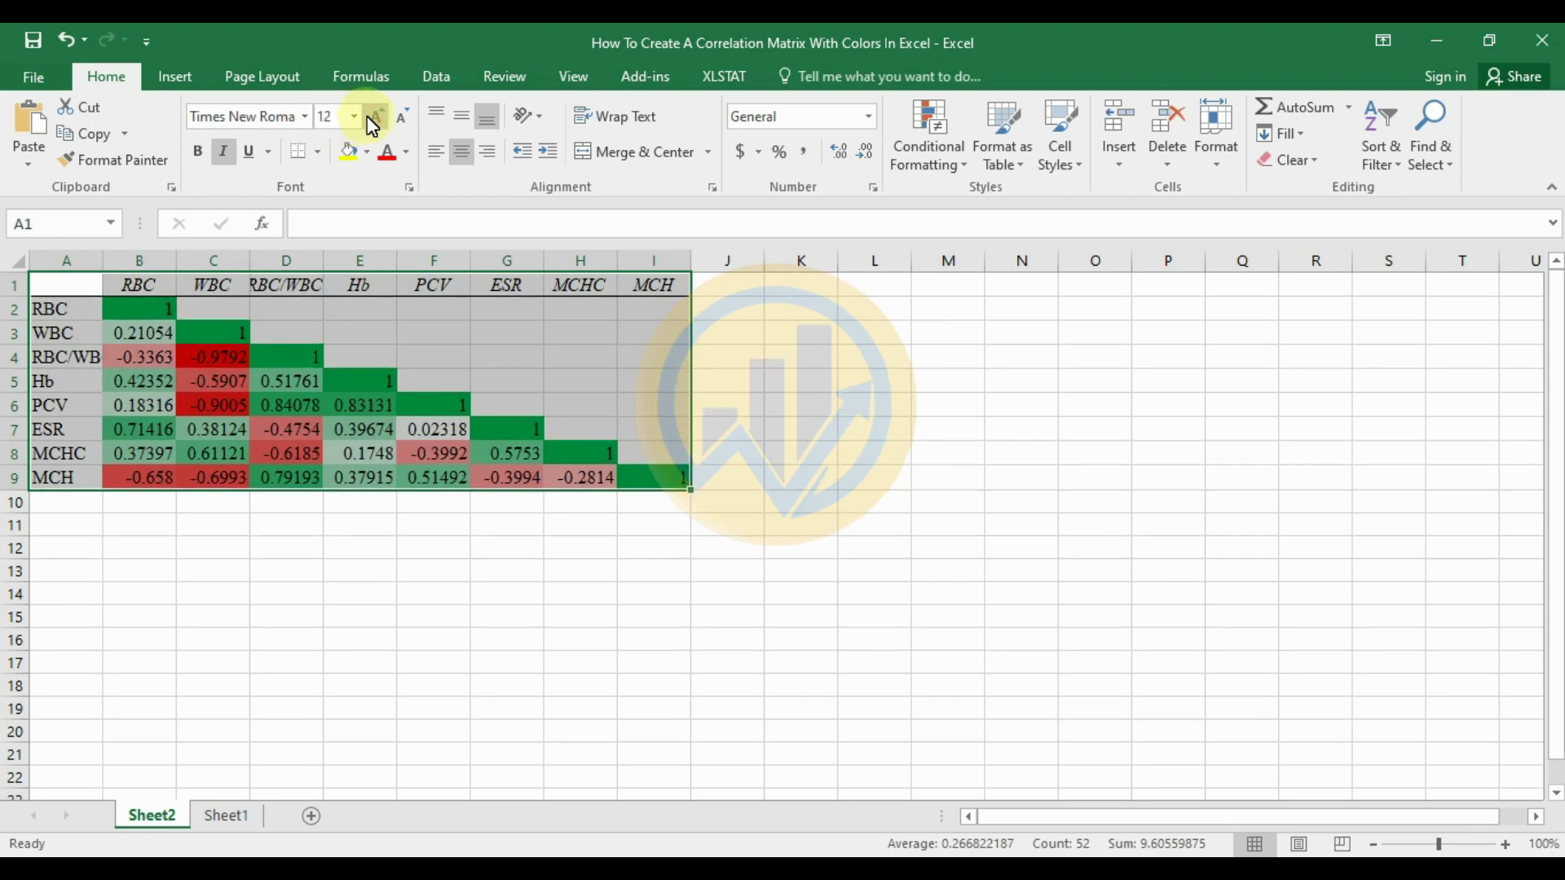
{"action": "left_click", "coordinate": [368, 116]}
{"action": "left_click", "coordinate": [795, 402]}
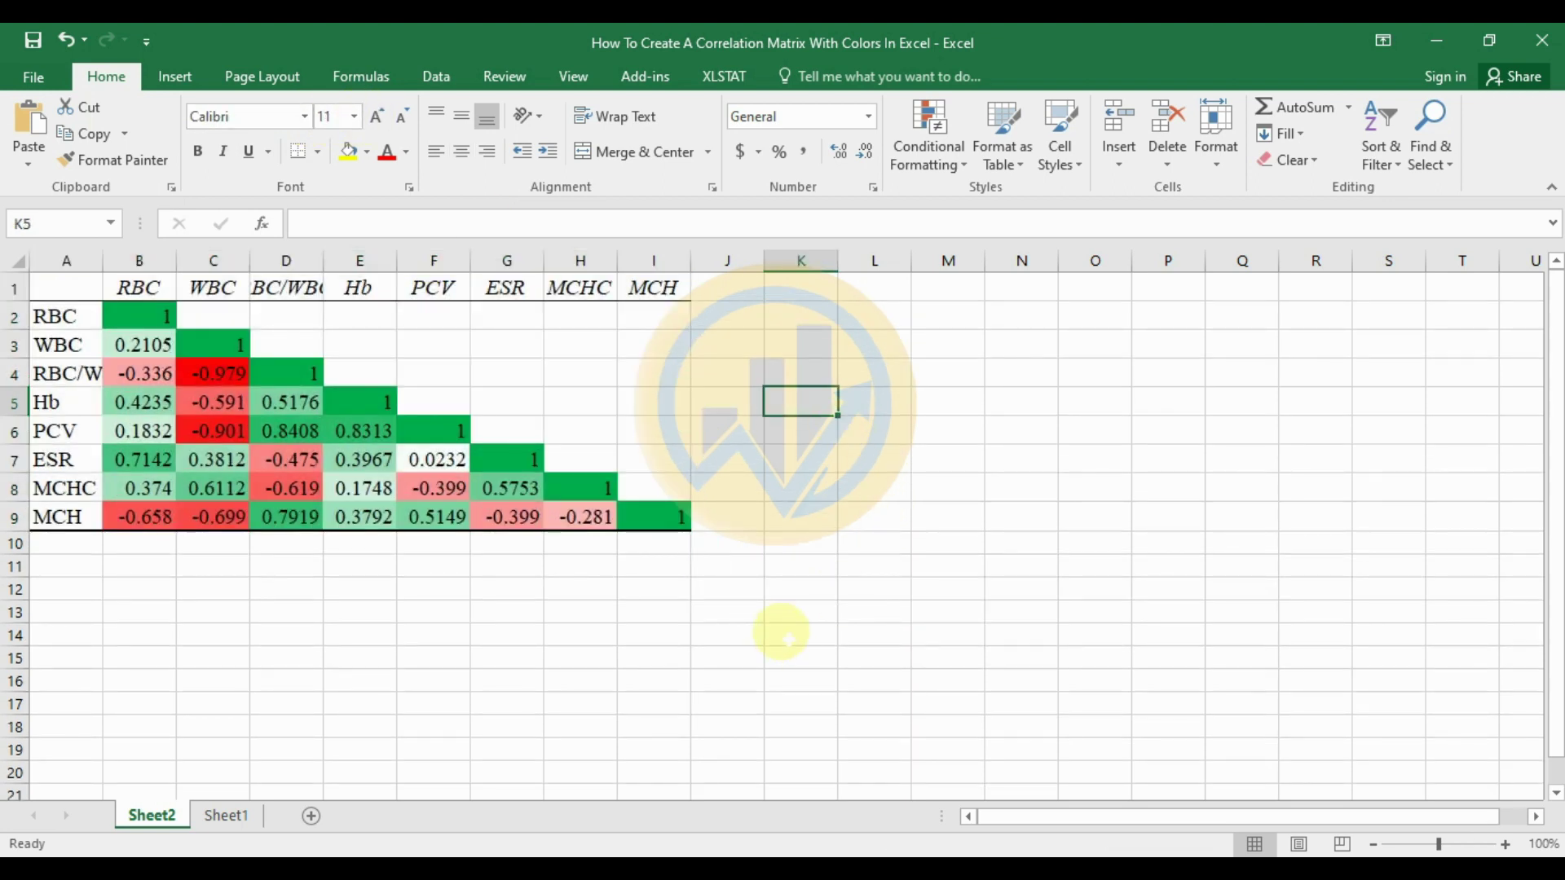
Check the value in C4 and widen column A so labels like RBC/WBC fit
{"action": "left_click", "coordinate": [218, 382]}
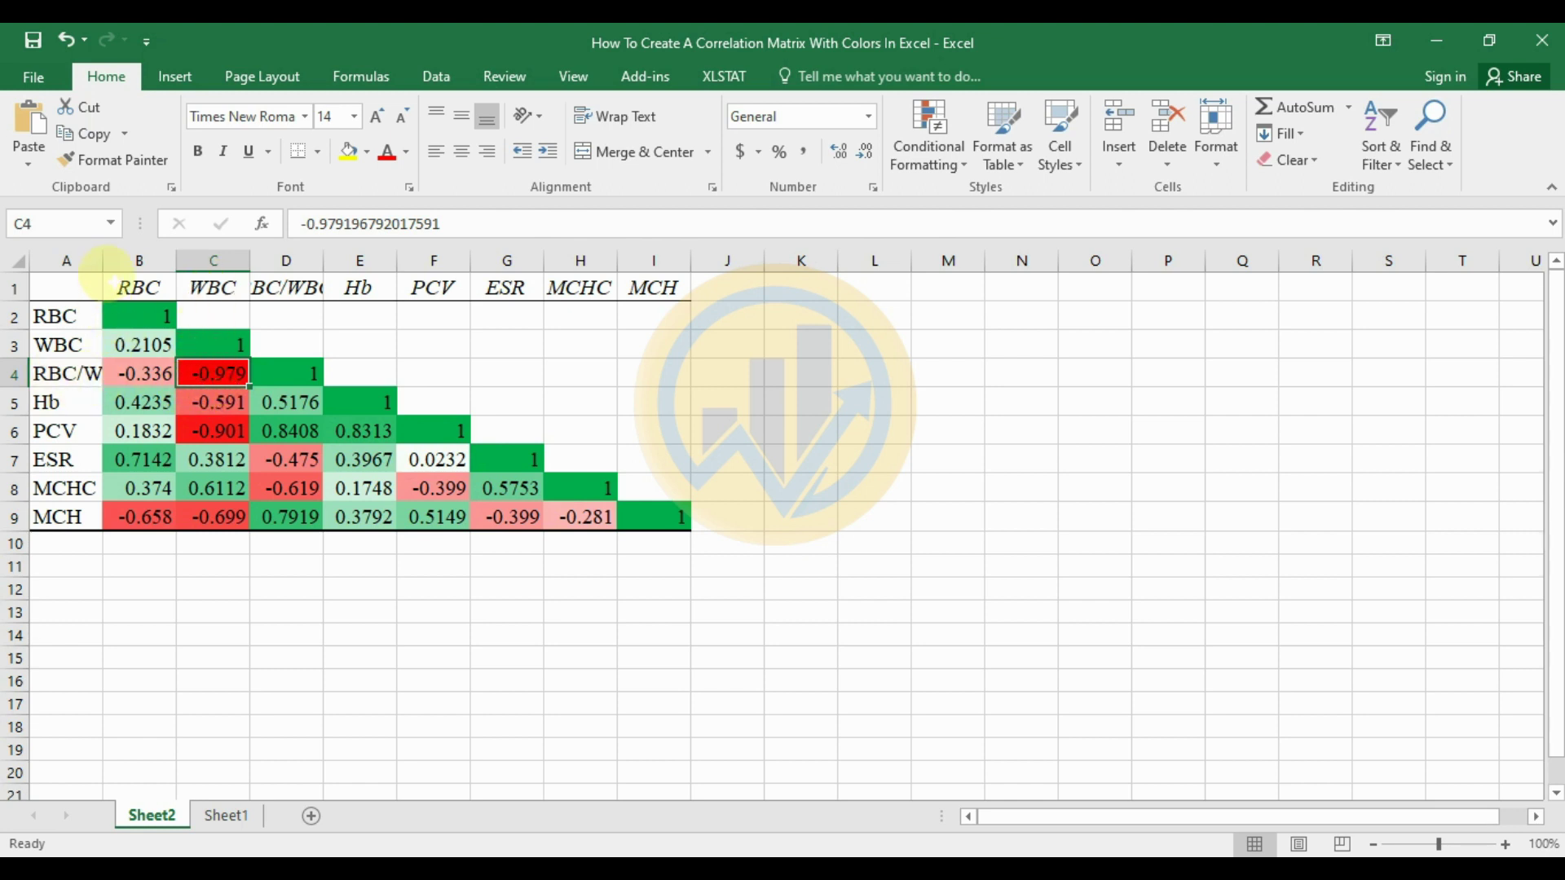
{"action": "left_click_drag", "start_coordinate": [104, 261], "coordinate": [141, 274]}
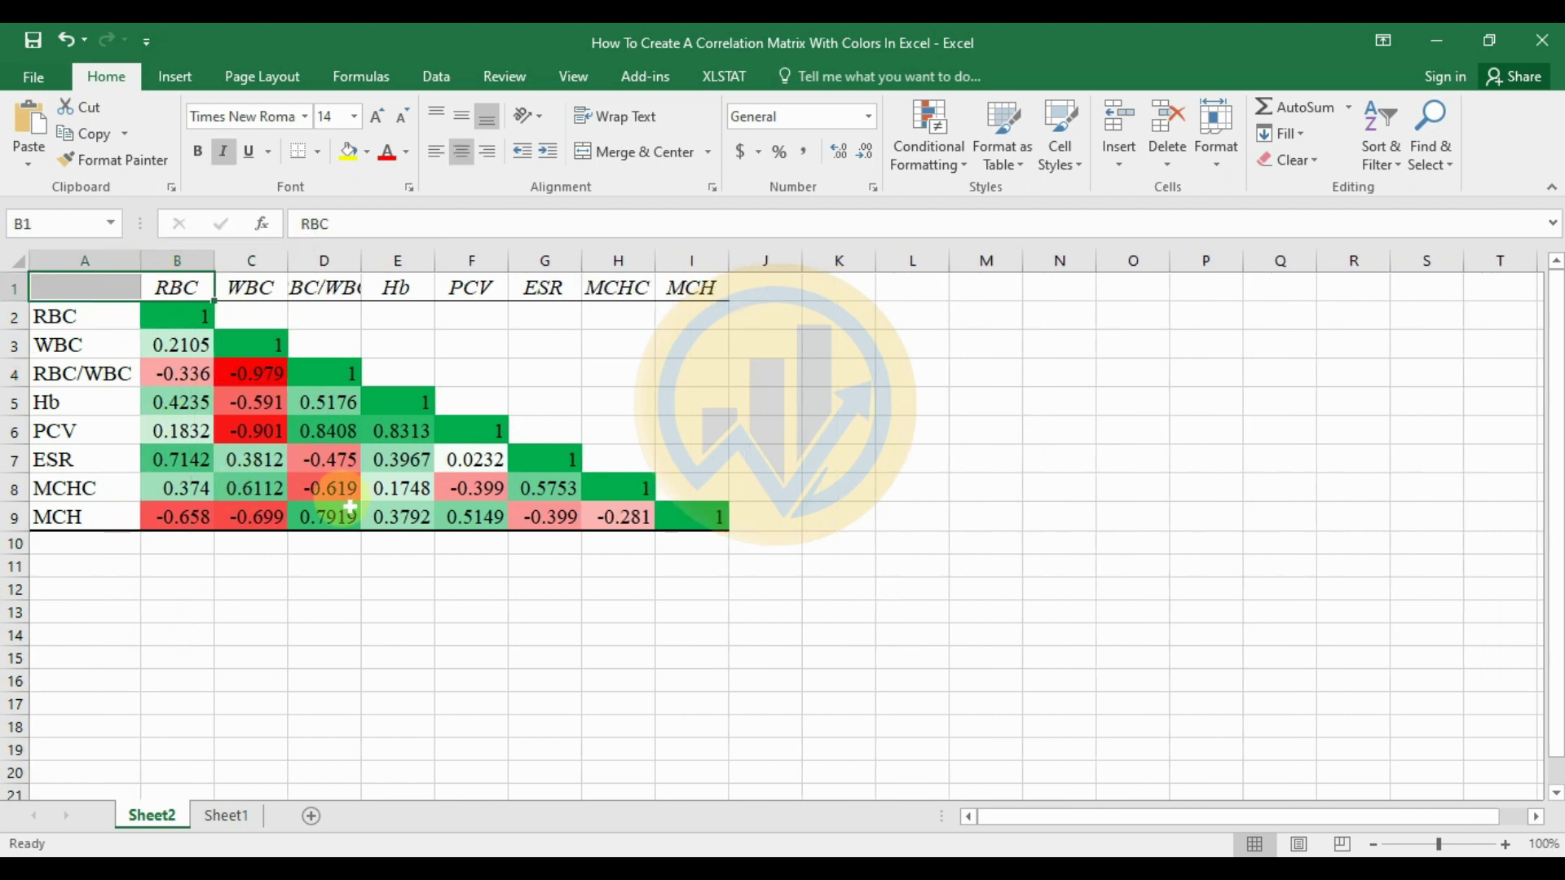
{"action": "left_click", "coordinate": [488, 489]}
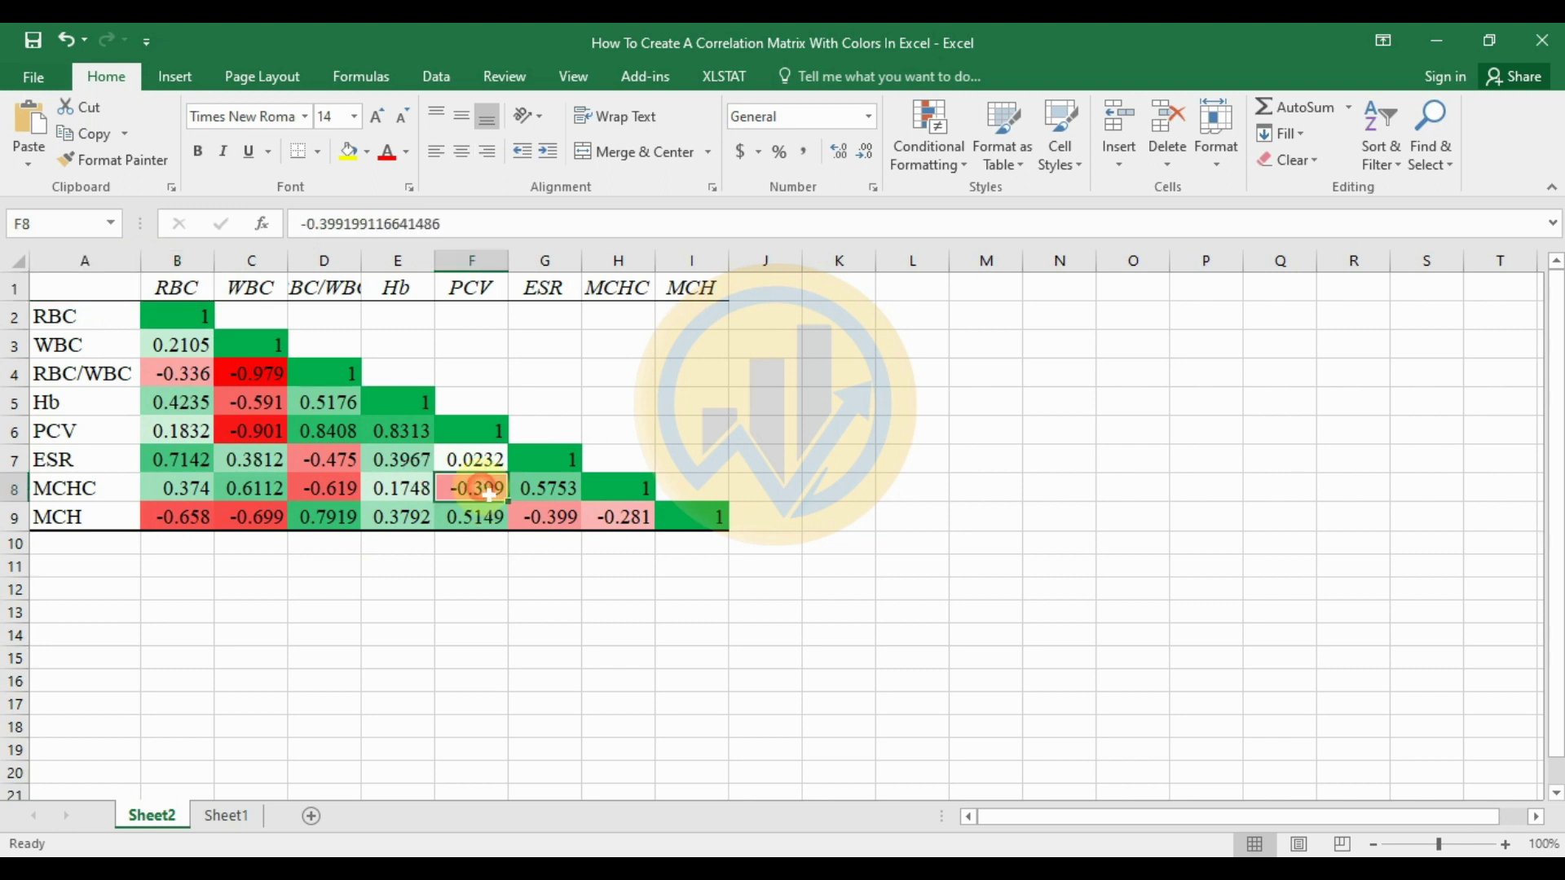
{"action": "left_click", "coordinate": [543, 517]}
{"action": "left_click", "coordinate": [622, 517]}
{"action": "left_click", "coordinate": [330, 487]}
{"action": "left_click", "coordinate": [334, 459]}
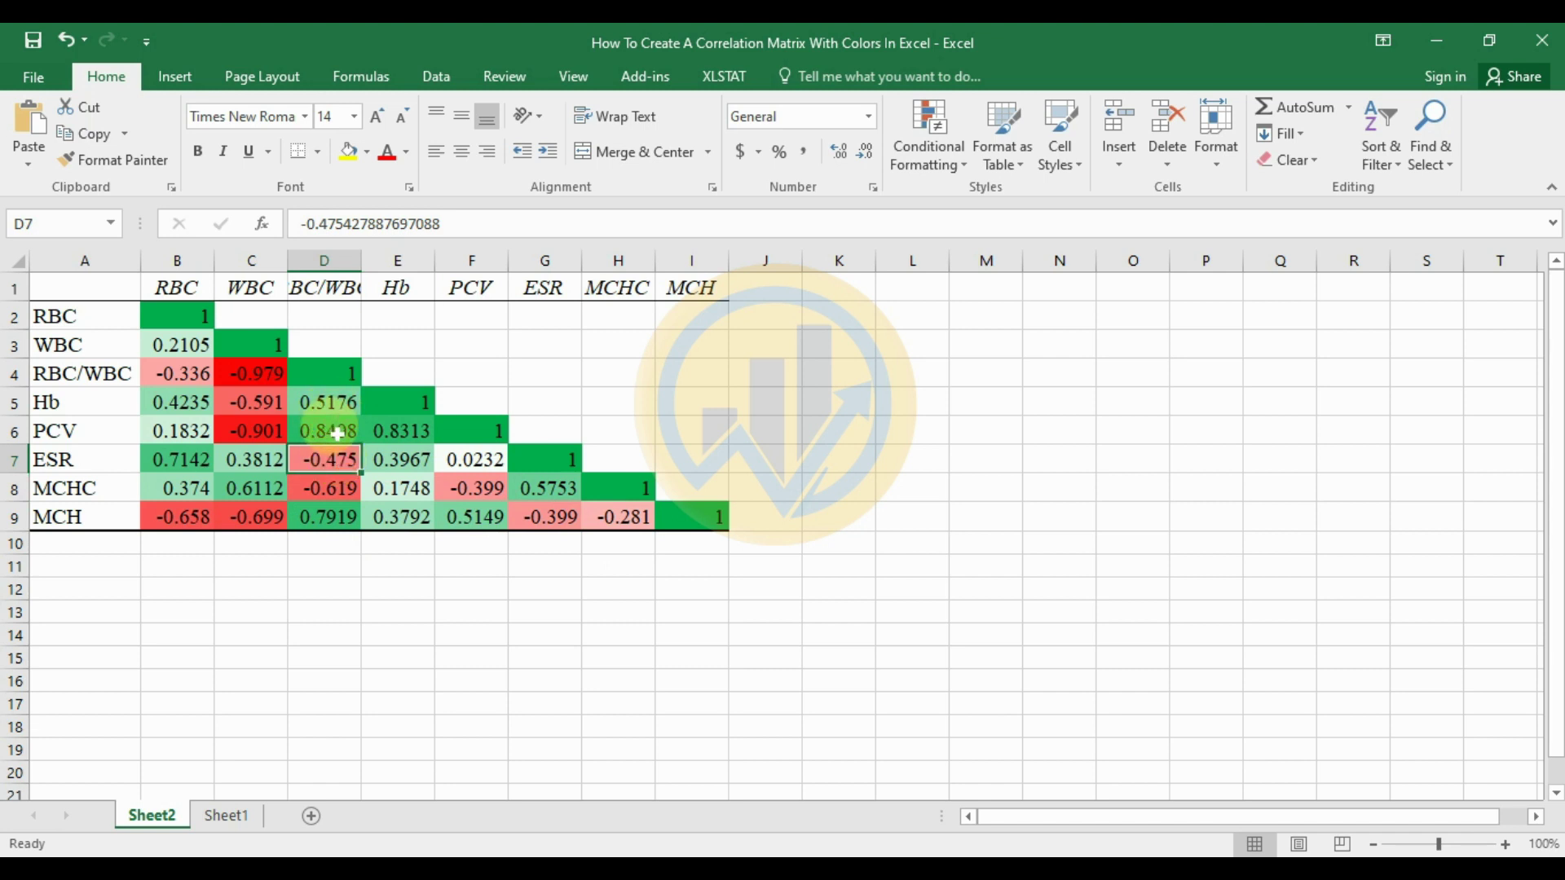
{"action": "left_click", "coordinate": [336, 432]}
{"action": "left_click", "coordinate": [395, 432]}
{"action": "left_click", "coordinate": [399, 461]}
{"action": "left_click", "coordinate": [404, 493]}
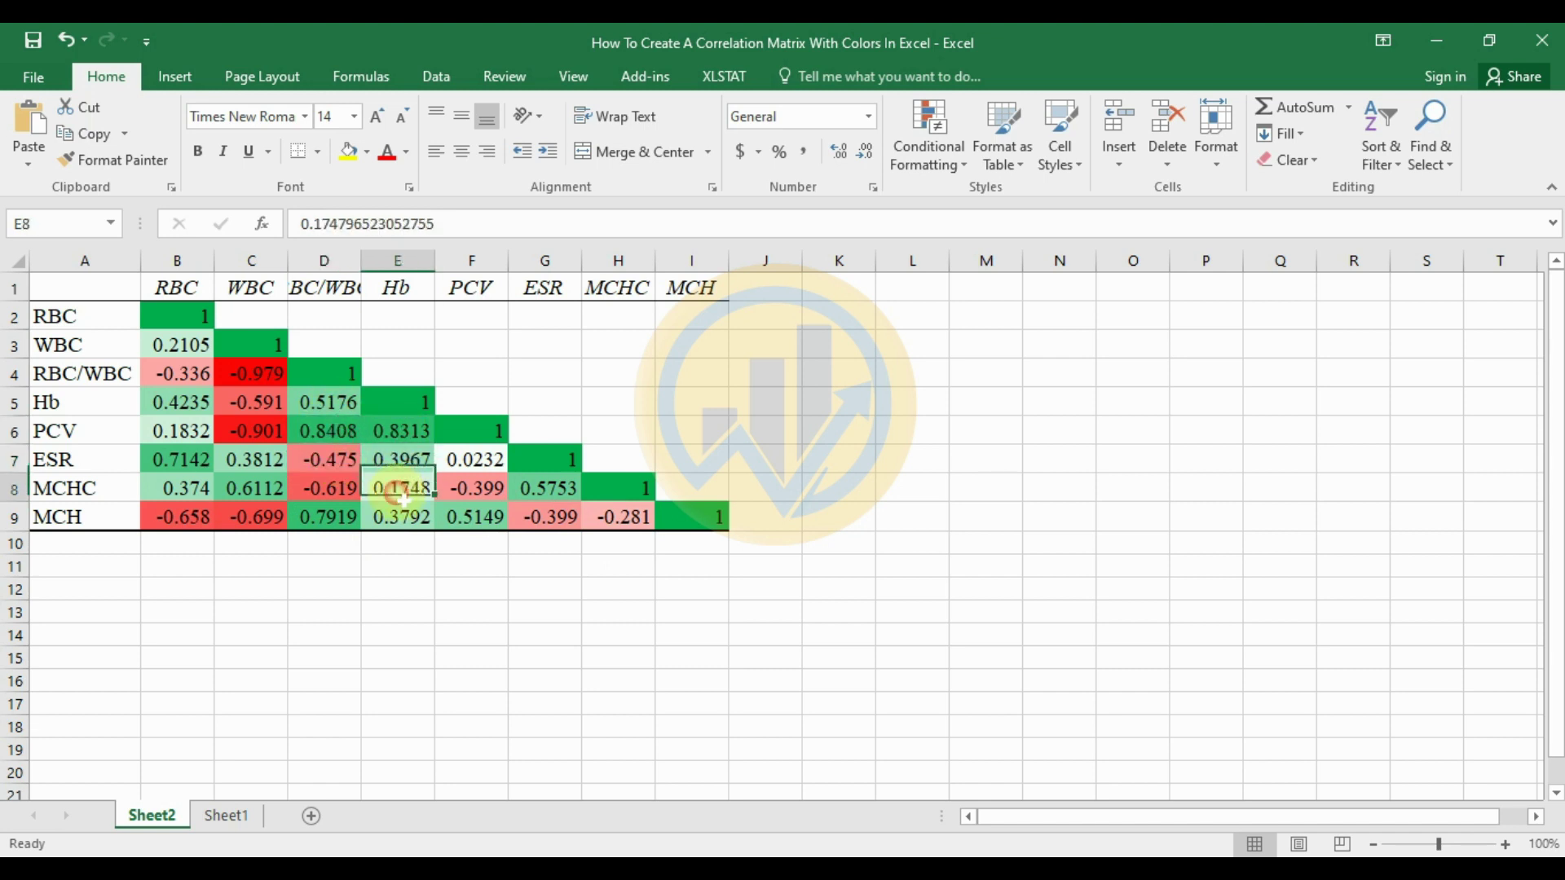
{"action": "left_click", "coordinate": [400, 518]}
{"action": "left_click", "coordinate": [326, 517]}
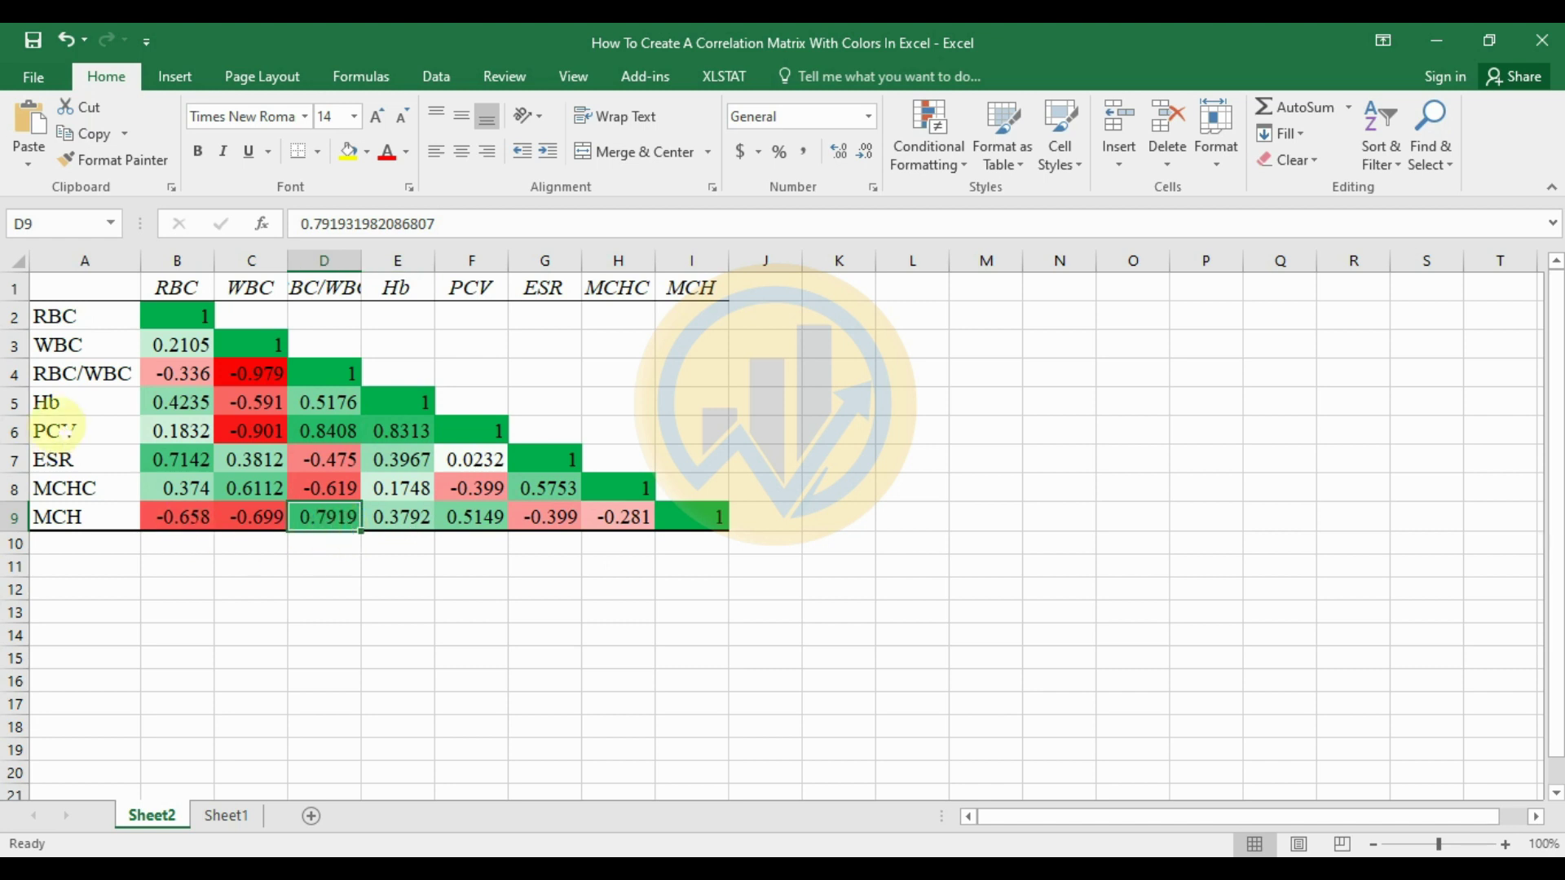